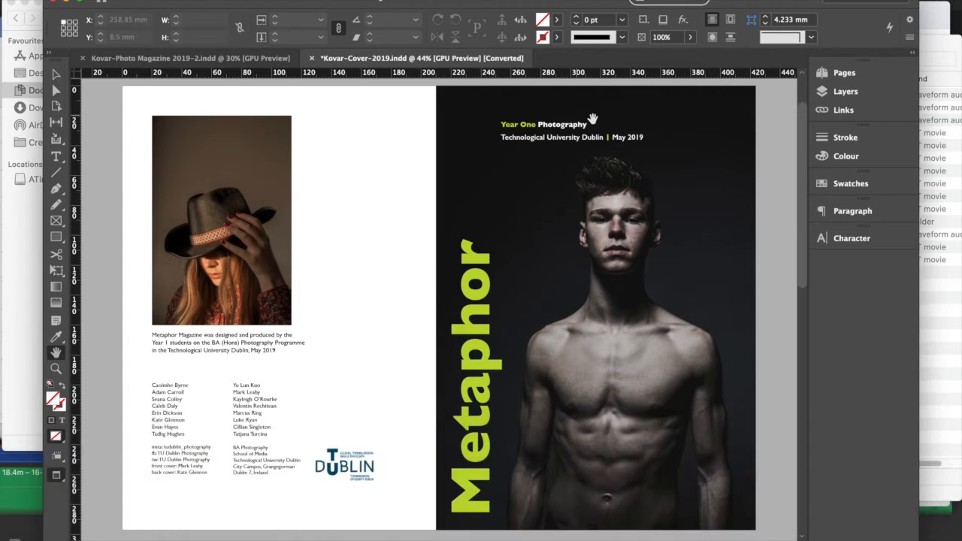
# - Switch to the Kovar-Photo Magazine 2019-2.indd document and look through its page layouts
pyautogui.click(165, 61)
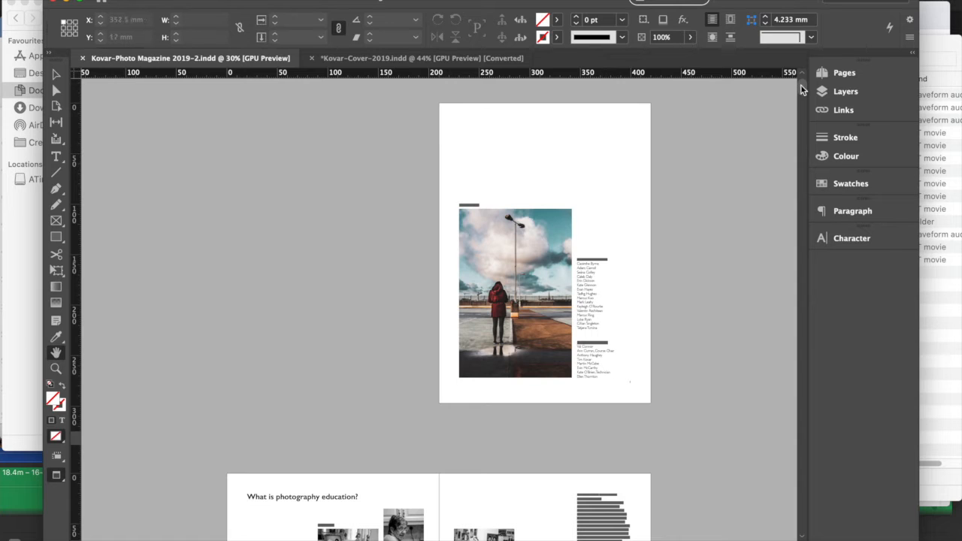
pyautogui.moveTo(801, 89); pyautogui.dragTo(763, 245)
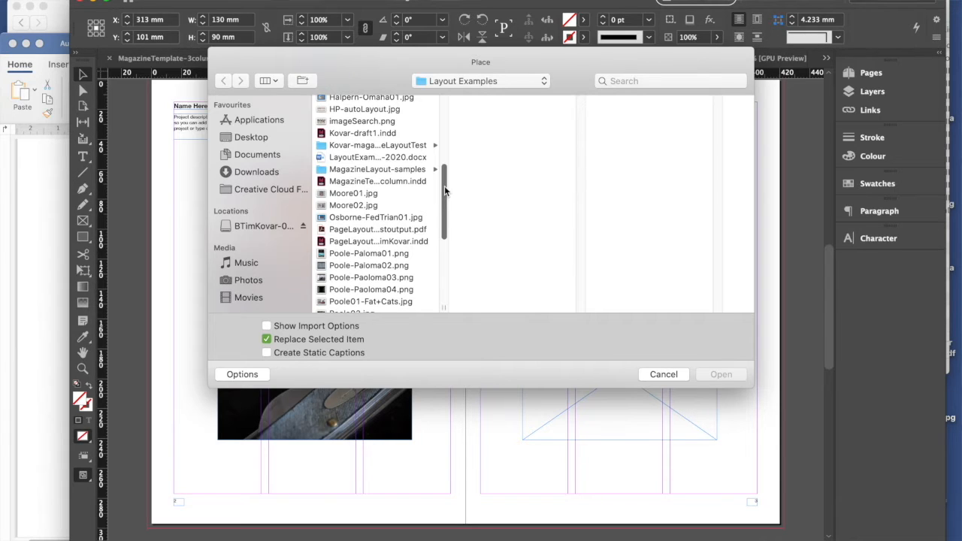
# - Place 20-03-250.tif from the Kovar-images folder inside Kovar-magazineLayoutTest into the upper picture frame on the right-hand page
pyautogui.click(372, 147)
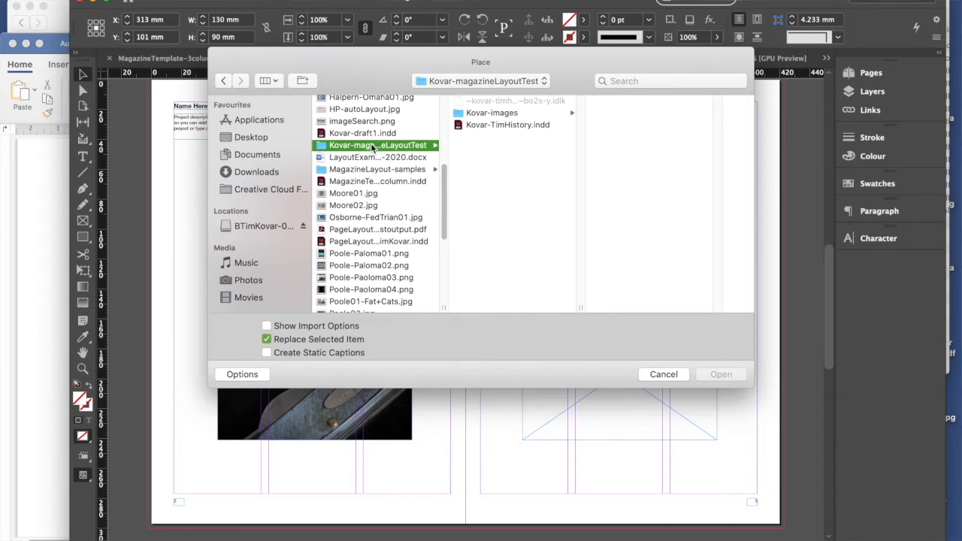
pyautogui.click(502, 115)
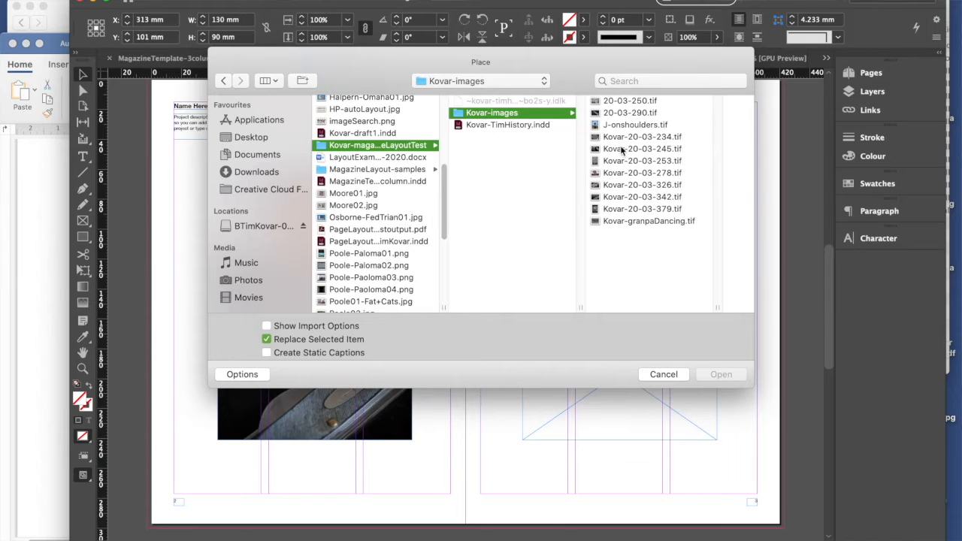
pyautogui.click(622, 102)
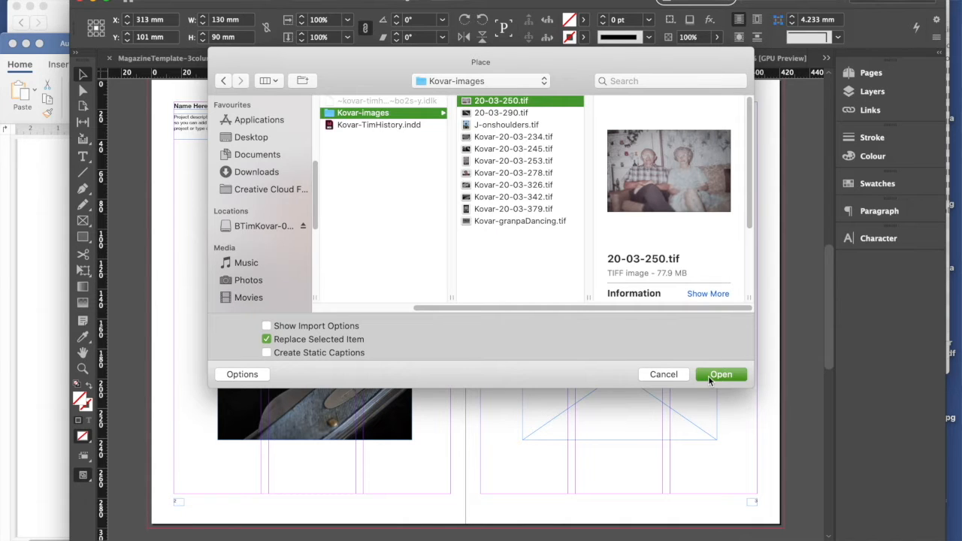
pyautogui.click(710, 376)
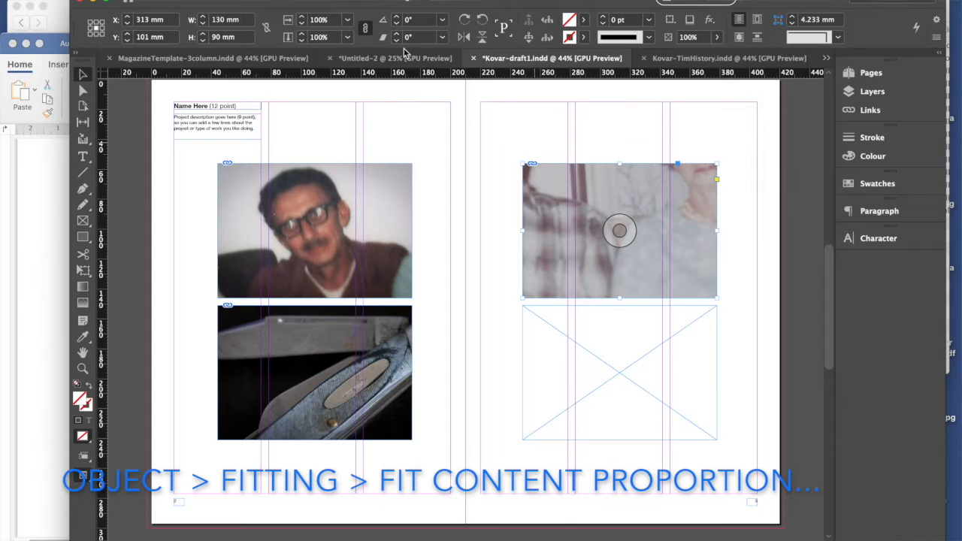
# - Fit the placed couple photo's content proportionally within its frame
pyautogui.click(233, 0)
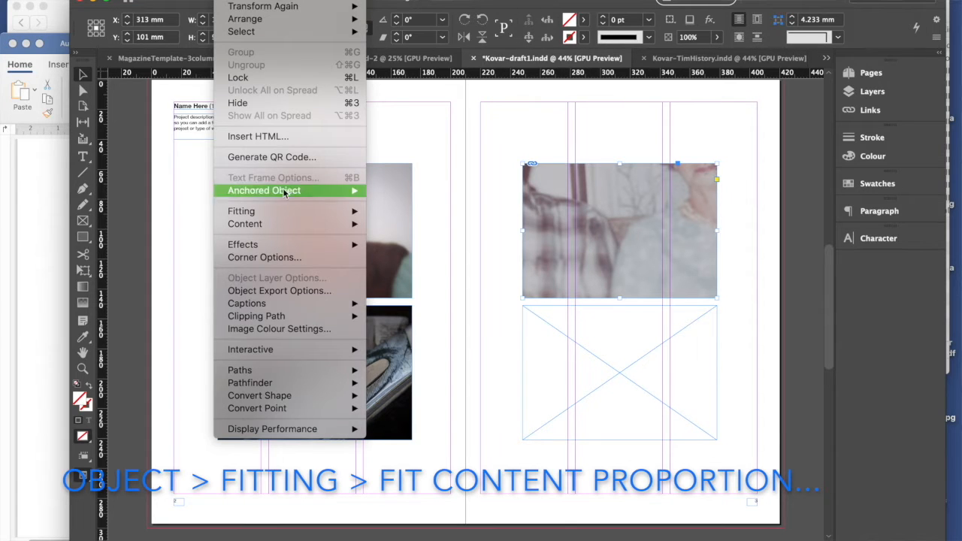
pyautogui.moveTo(280, 213)
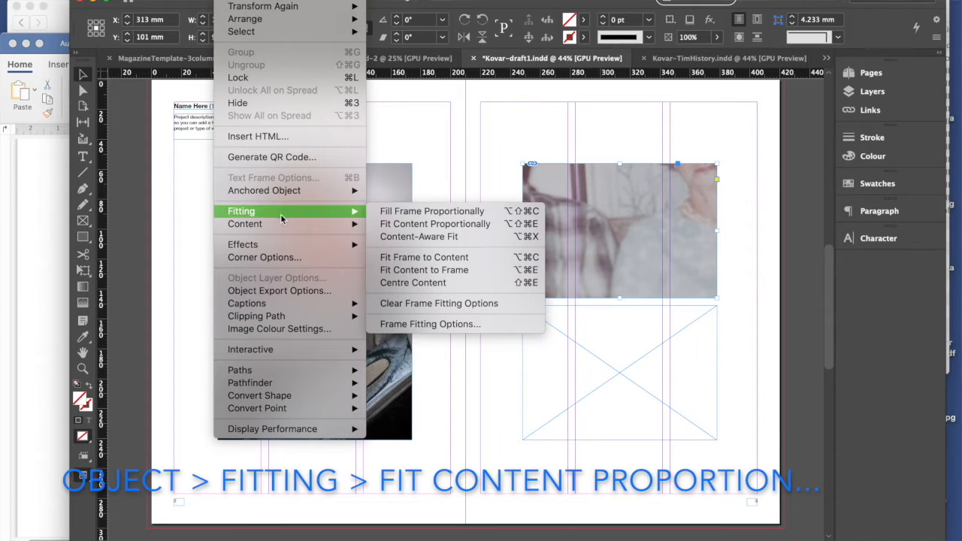
pyautogui.click(413, 226)
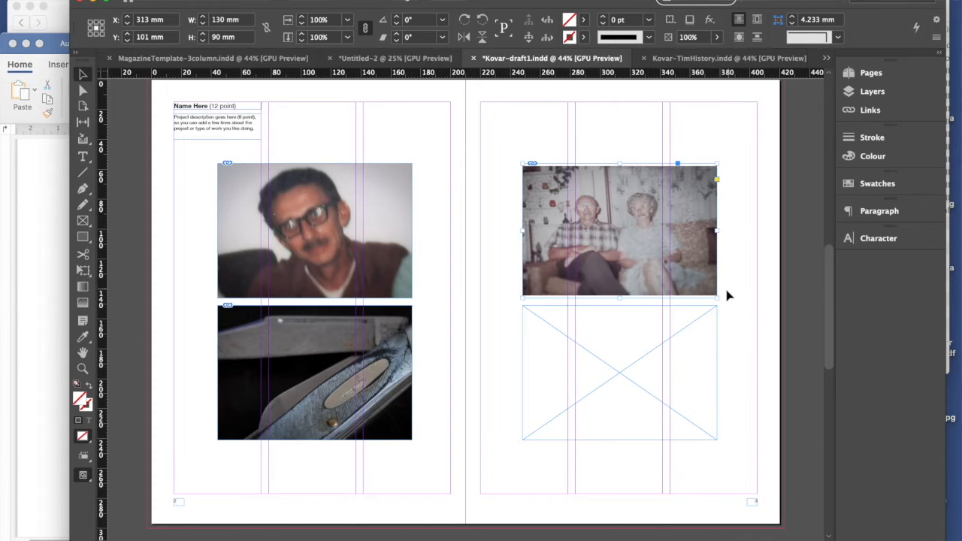
# - Enlarge the couple photo inside its frame to about 505 by 337 mm and shift it to frame the man's head
pyautogui.doubleClick(695, 277)
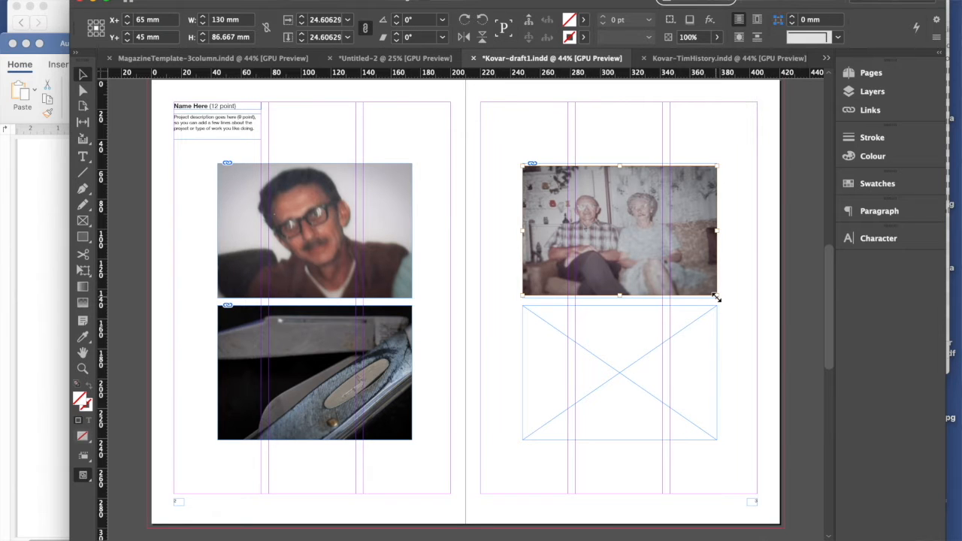
pyautogui.moveTo(716, 297); pyautogui.dragTo(802, 432)
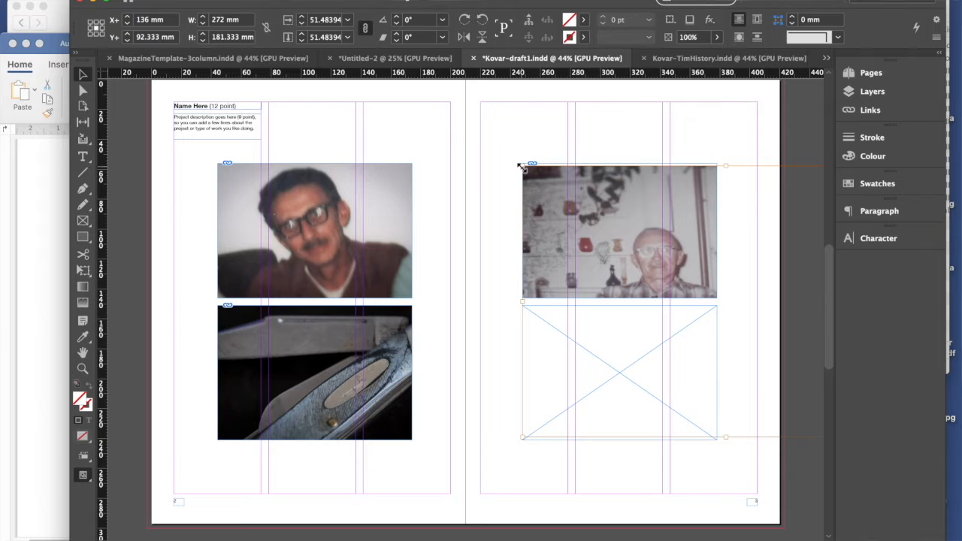
pyautogui.moveTo(521, 166); pyautogui.dragTo(408, 90)
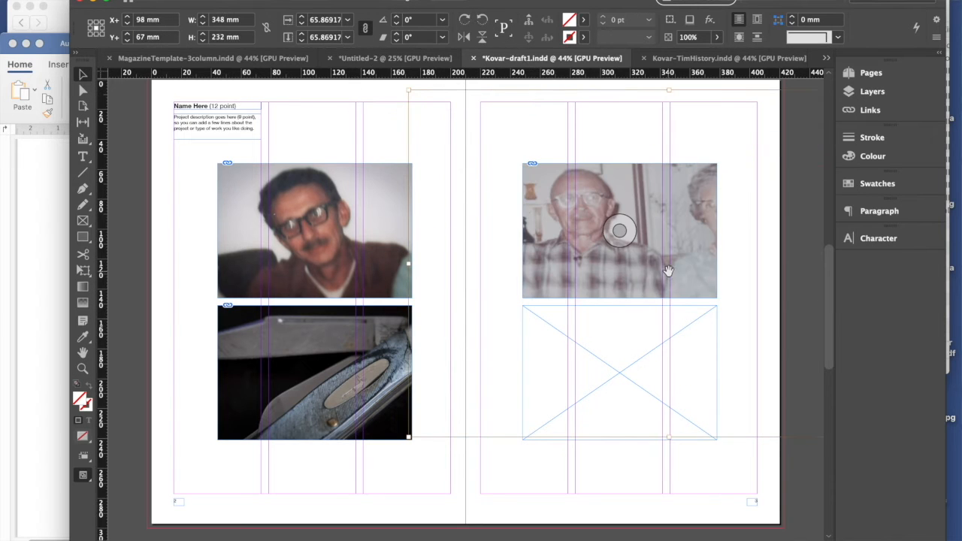
pyautogui.moveTo(679, 270)
pyautogui.mouseDown()
pyautogui.moveTo(691, 273)
pyautogui.moveTo(692, 298)
pyautogui.moveTo(681, 274)
pyautogui.mouseUp()
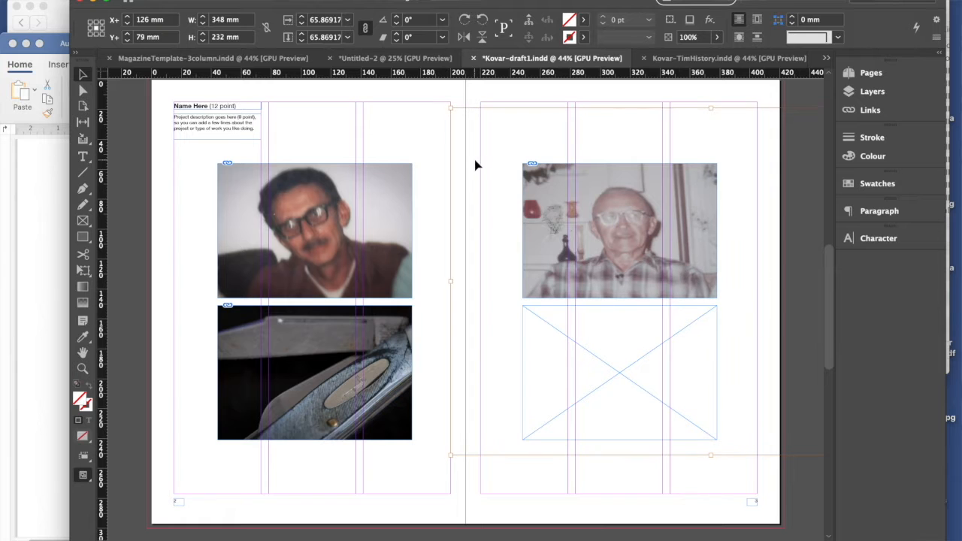
pyautogui.moveTo(451, 111); pyautogui.dragTo(378, 56)
pyautogui.moveTo(602, 373); pyautogui.dragTo(665, 378)
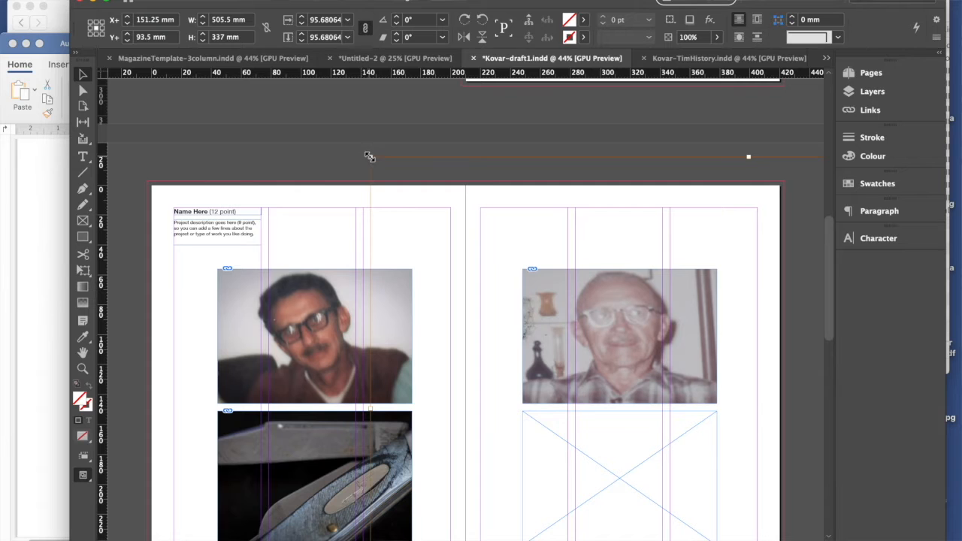
# - Reduce the photo inside its frame to about 475 by 316 mm and reposition it to show the man's head and shoulders
pyautogui.moveTo(370, 157); pyautogui.dragTo(394, 173)
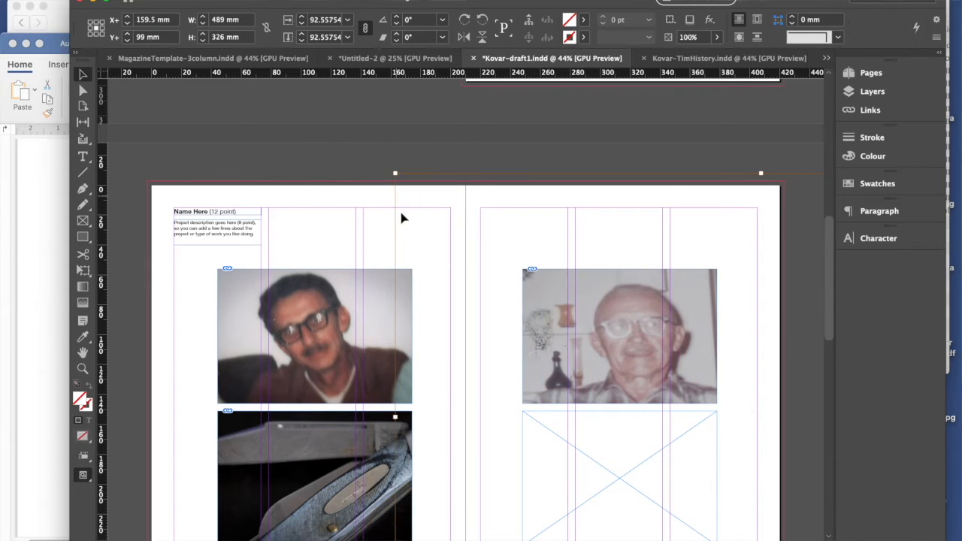
pyautogui.moveTo(582, 341); pyautogui.dragTo(561, 338)
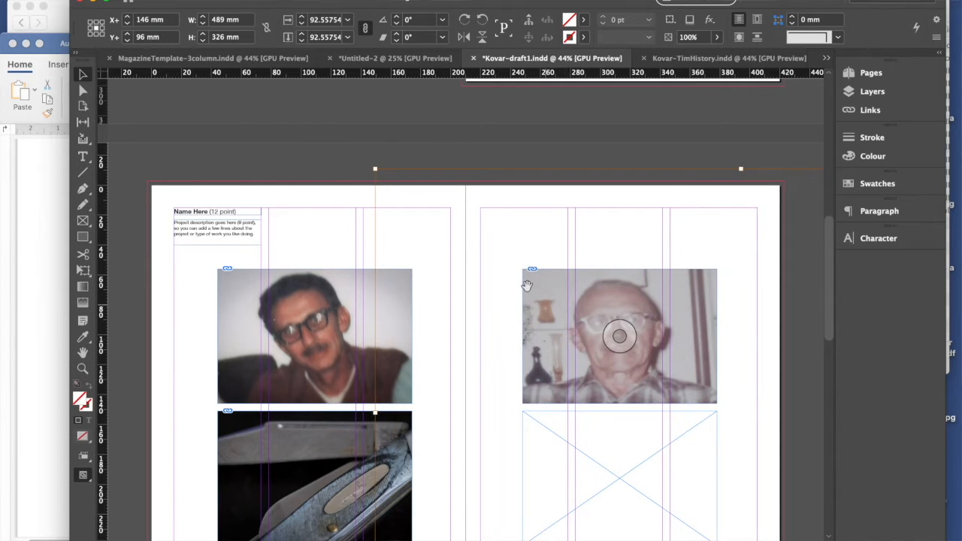
pyautogui.moveTo(375, 168); pyautogui.dragTo(397, 197)
pyautogui.moveTo(604, 373)
pyautogui.mouseDown()
pyautogui.moveTo(582, 363)
pyautogui.moveTo(599, 366)
pyautogui.mouseUp()
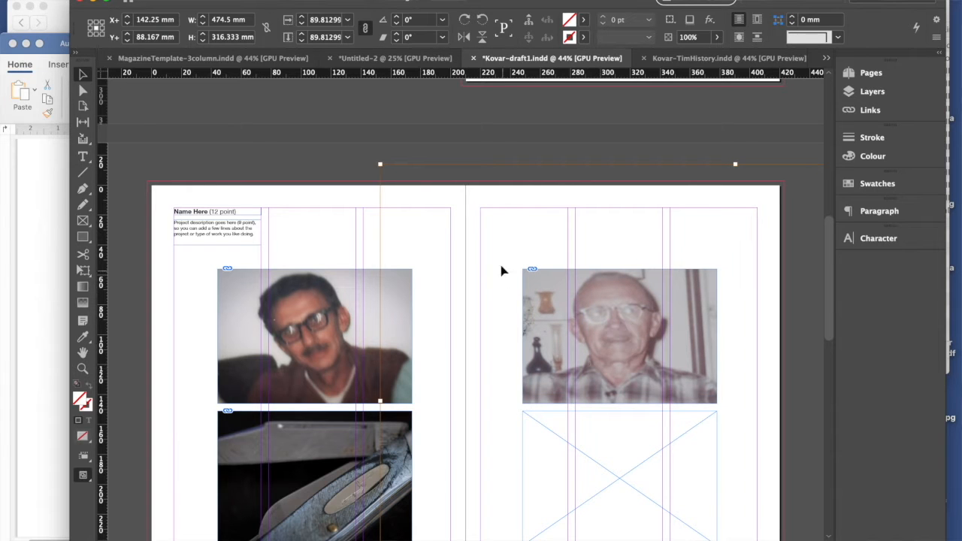
# - Fine-tune the man's portrait crop by scaling the photo content to about 462 by 308 mm and recentring him, then deselect it
pyautogui.moveTo(381, 165); pyautogui.dragTo(387, 169)
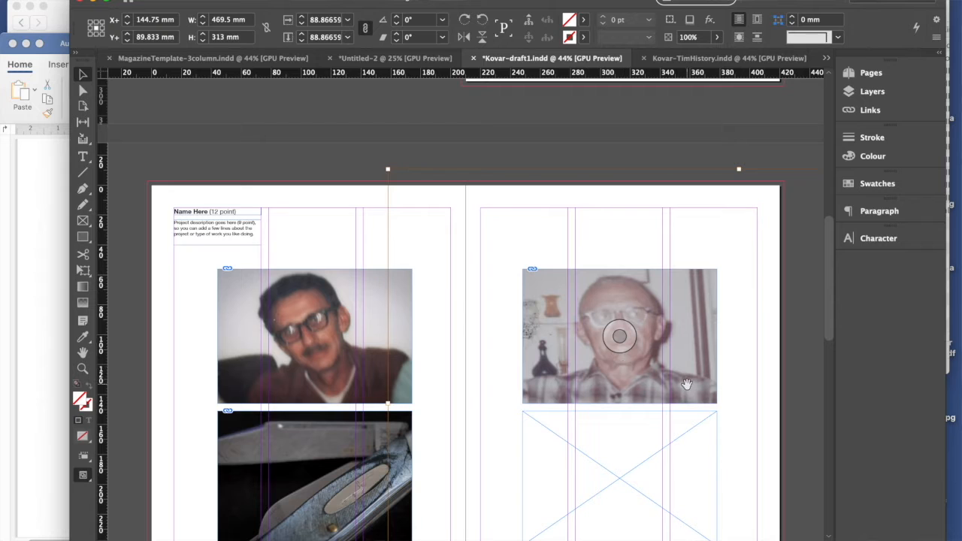
pyautogui.moveTo(687, 391); pyautogui.dragTo(681, 379)
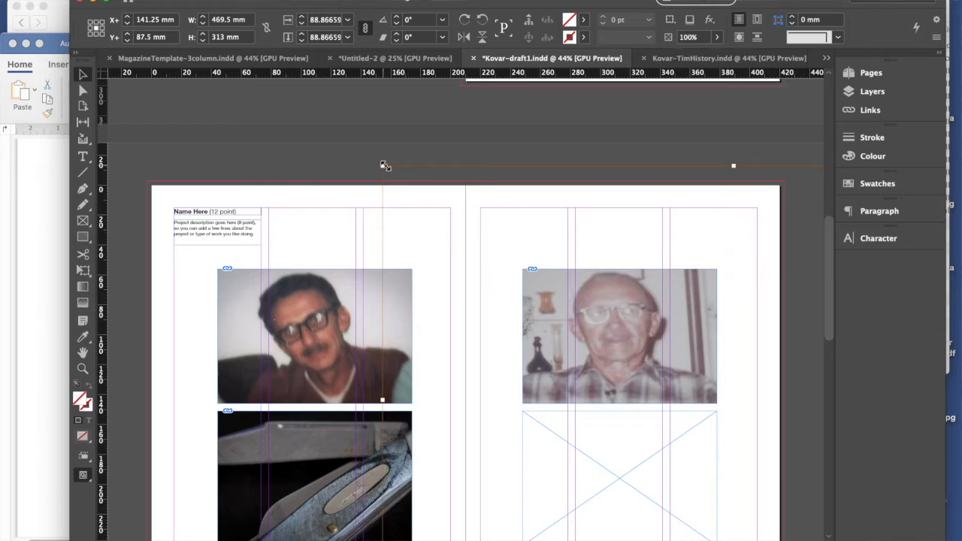
pyautogui.moveTo(383, 166); pyautogui.dragTo(392, 188)
pyautogui.moveTo(681, 360)
pyautogui.mouseDown()
pyautogui.moveTo(679, 352)
pyautogui.moveTo(670, 360)
pyautogui.moveTo(670, 346)
pyautogui.mouseUp()
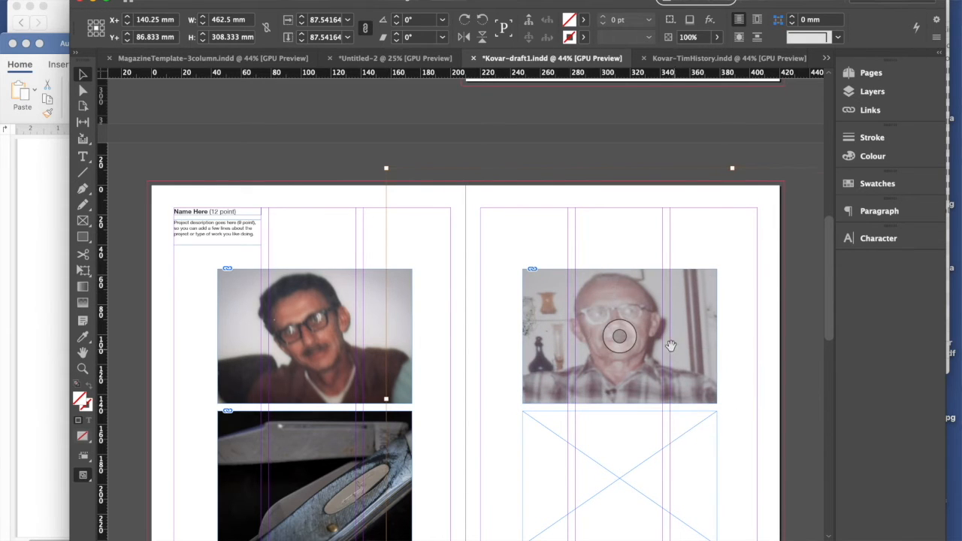
pyautogui.click(808, 415)
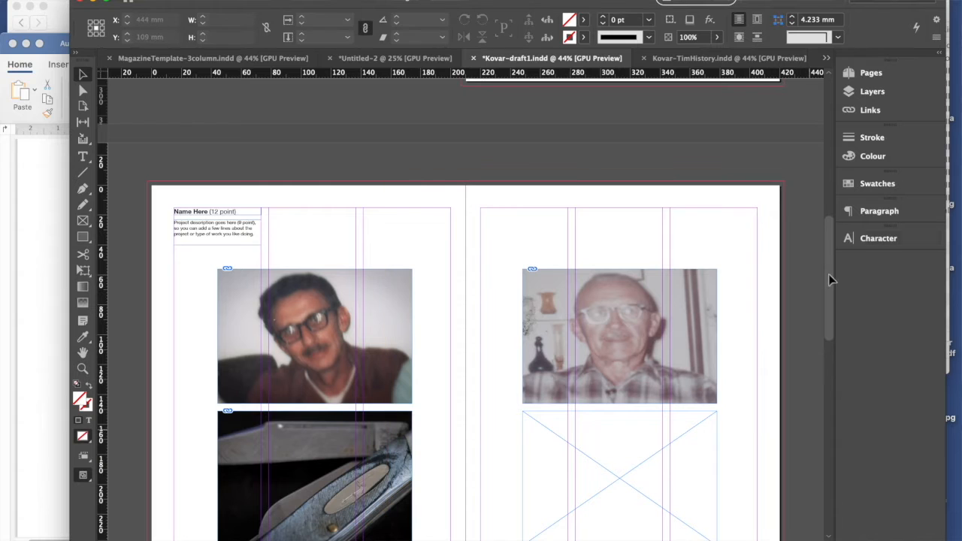
# - Preview several images and place Kovar-20-03-245.tif into the empty lower frame on the right-hand page
pyautogui.moveTo(829, 255); pyautogui.dragTo(810, 316)
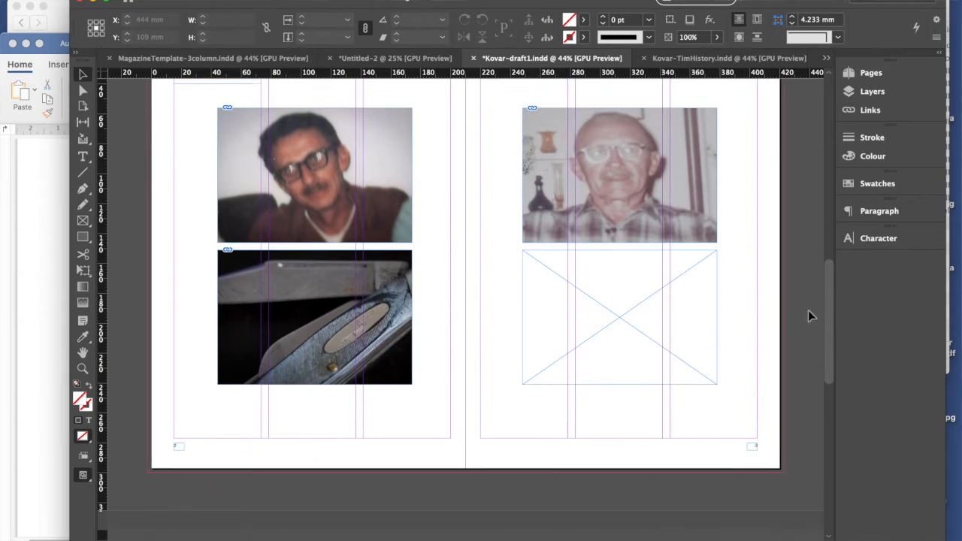
pyautogui.click(649, 314)
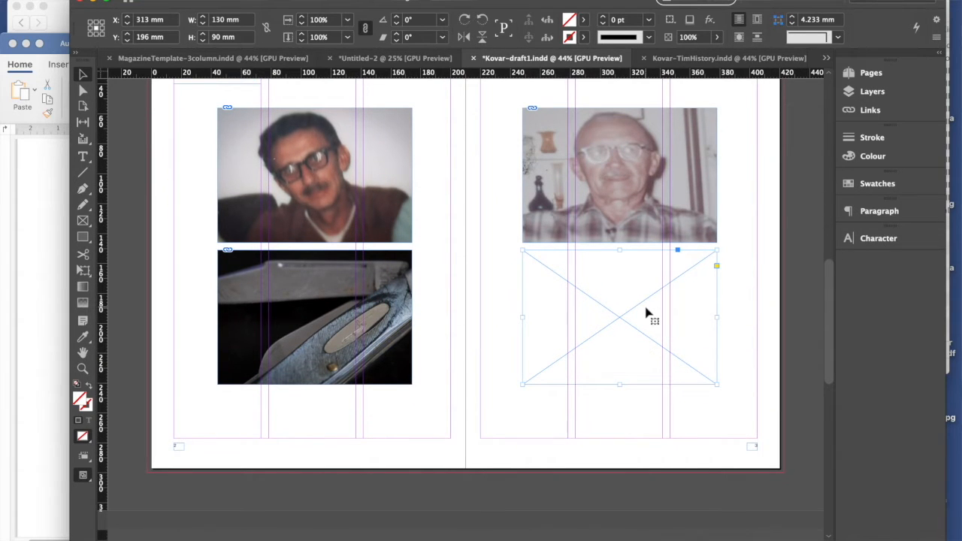
pyautogui.press('super+d')
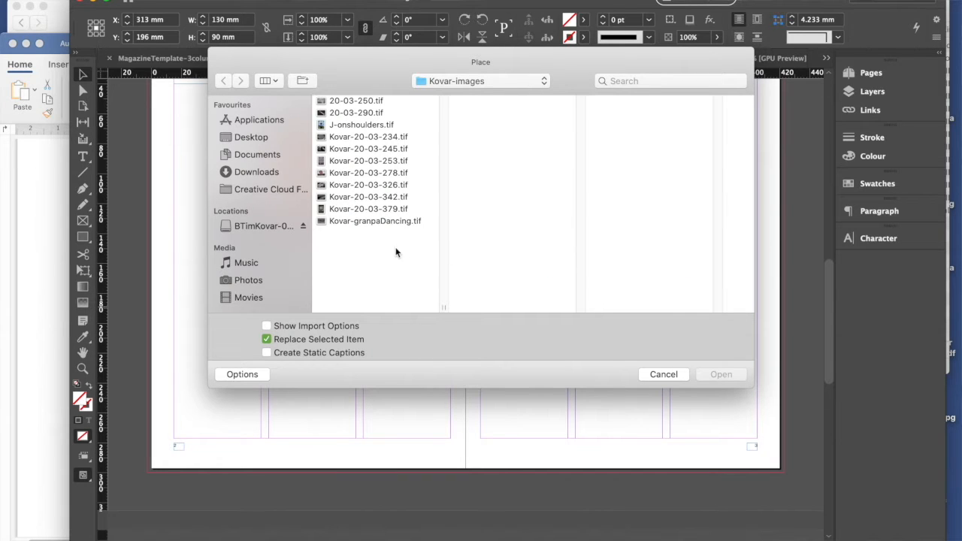
pyautogui.click(350, 208)
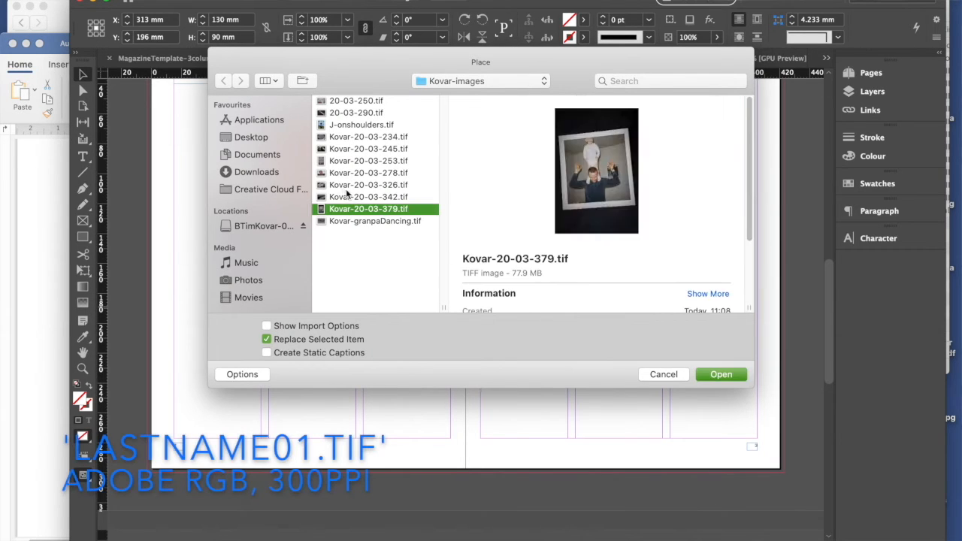
pyautogui.click(348, 197)
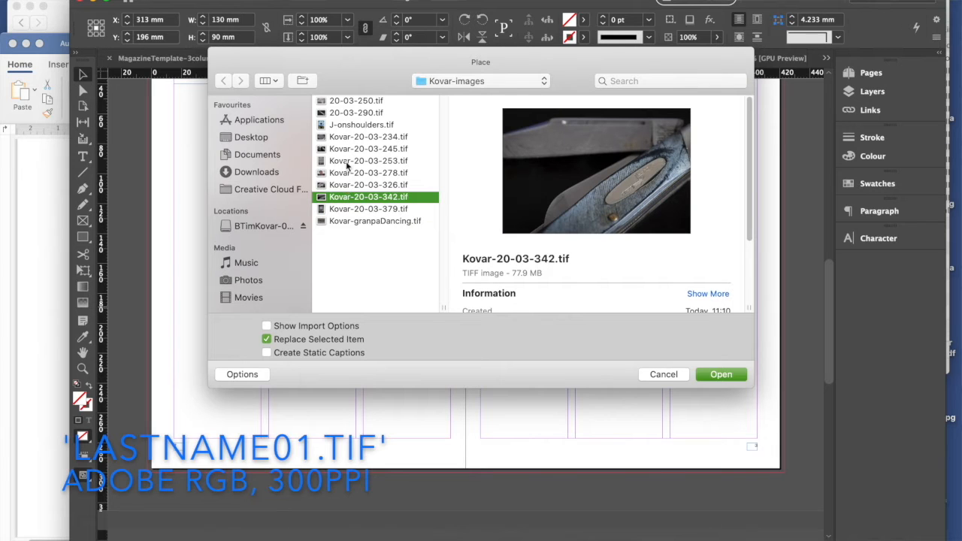
pyautogui.click(348, 186)
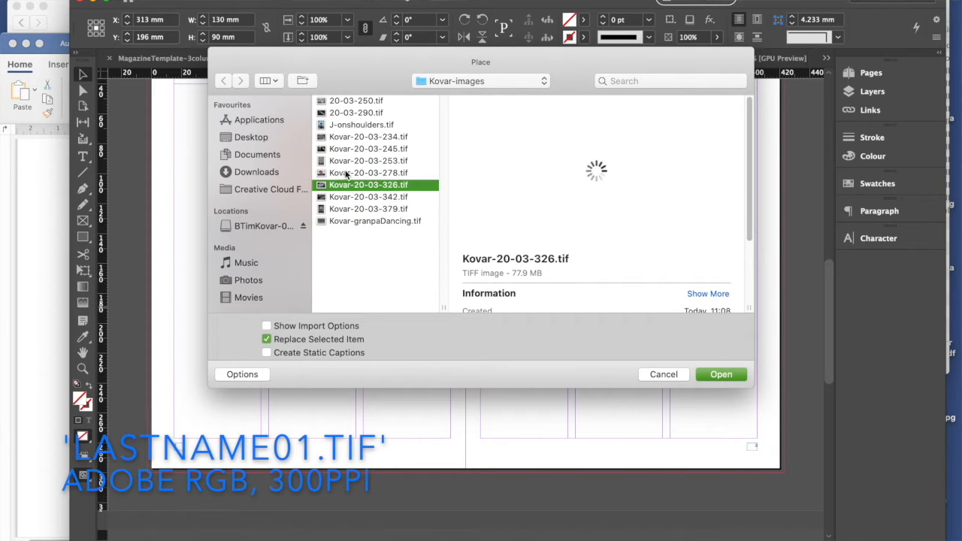
pyautogui.click(345, 148)
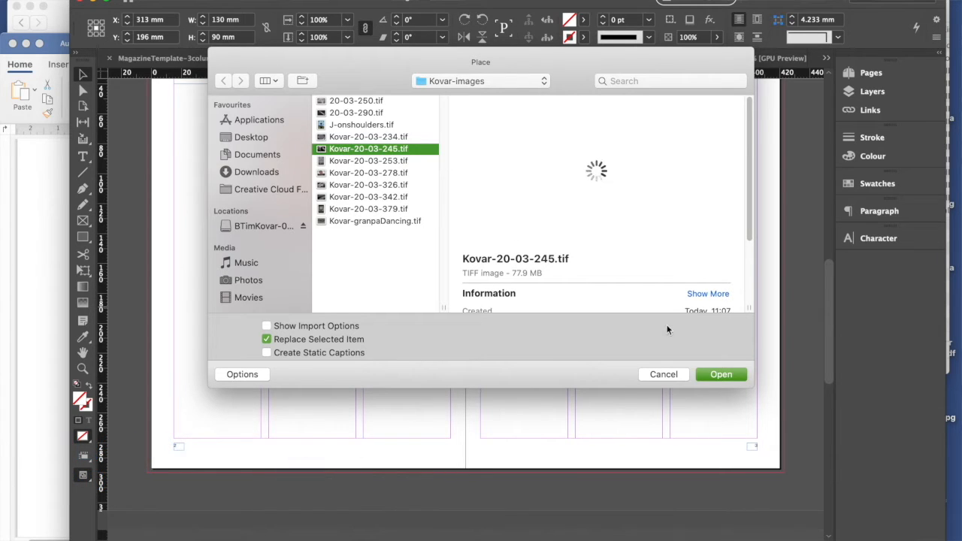
pyautogui.click(720, 374)
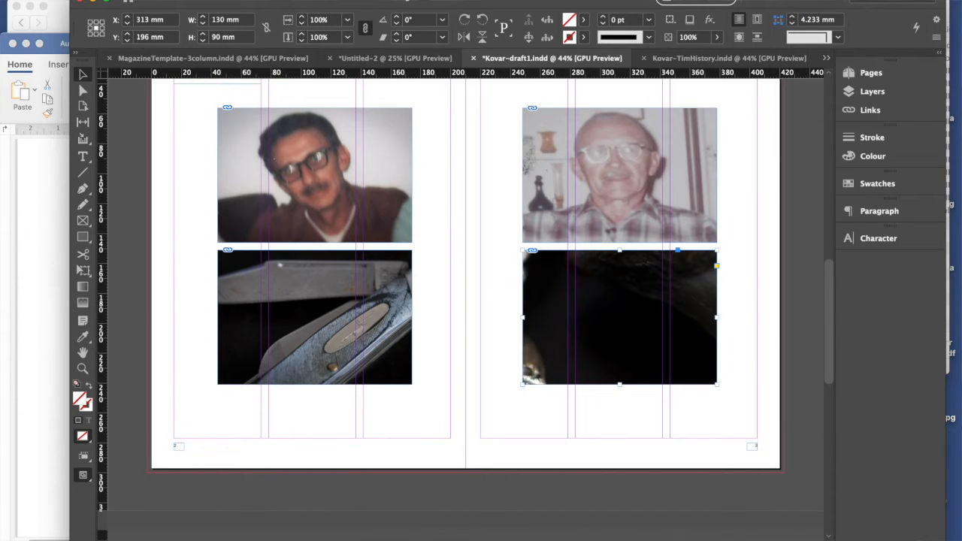
# - Make the shark-tooth necklace photo fill its frame proportionally and deselect it
pyautogui.click(232, 1)
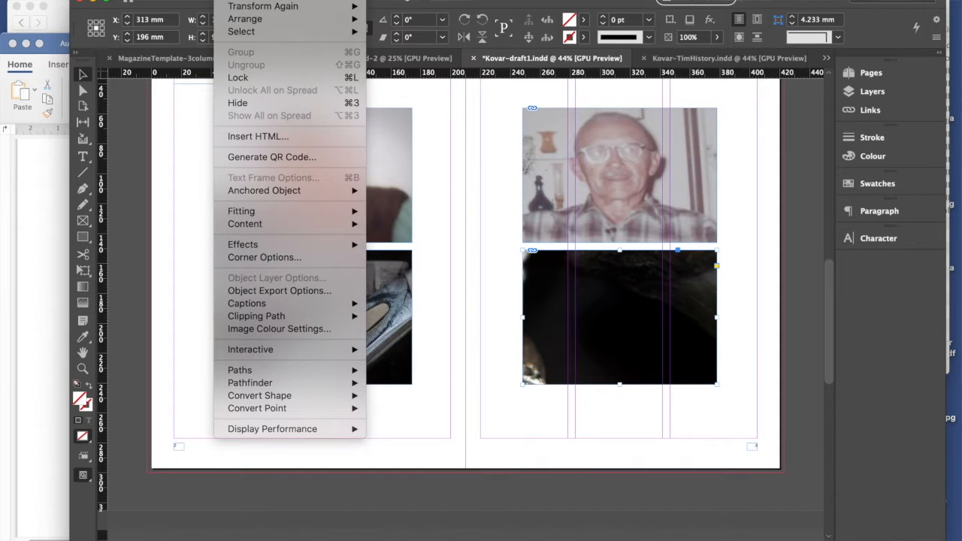
pyautogui.moveTo(302, 215)
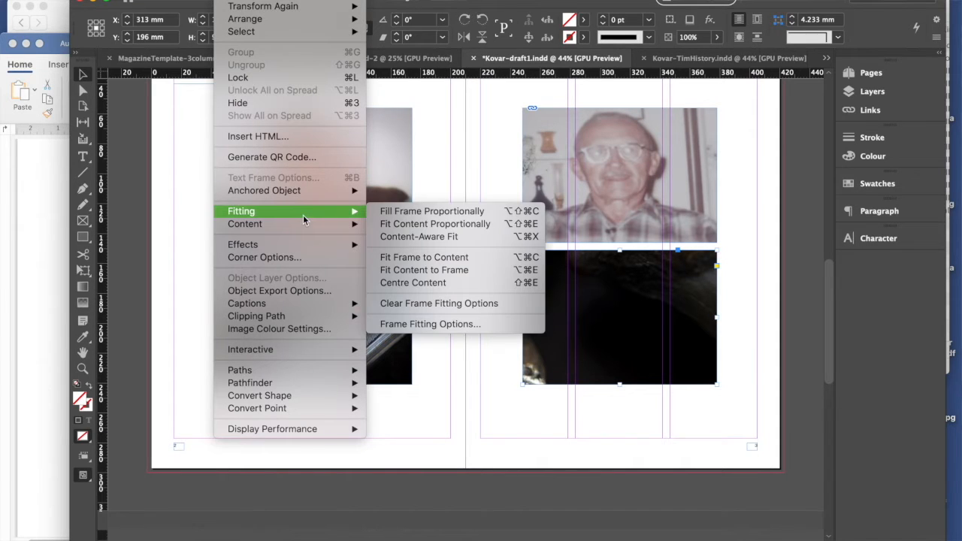
pyautogui.click(422, 212)
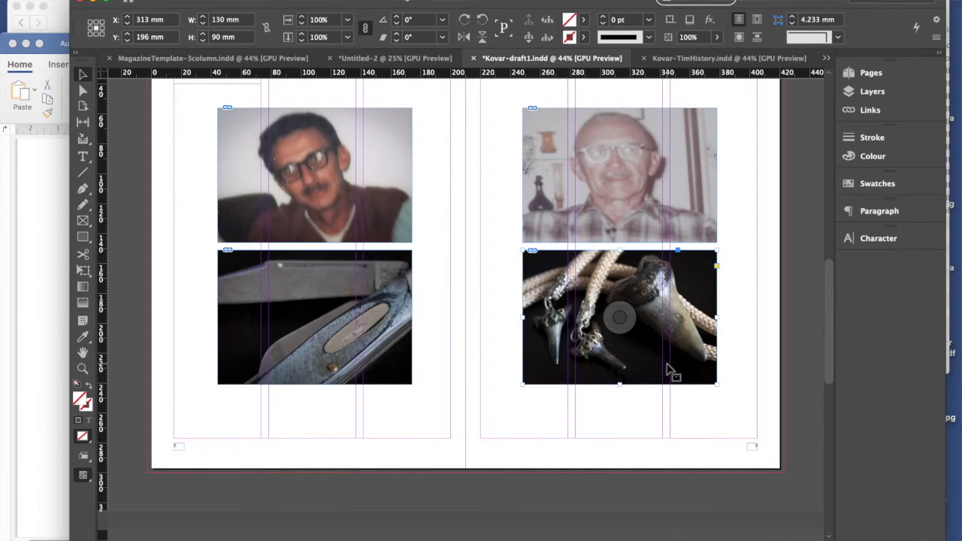
pyautogui.click(764, 362)
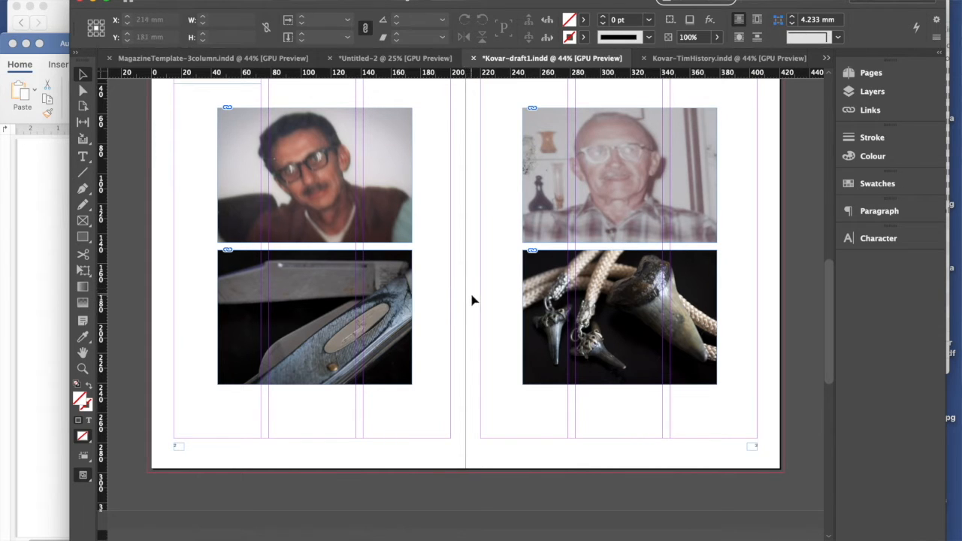
pyautogui.click(631, 370)
pyautogui.click(504, 369)
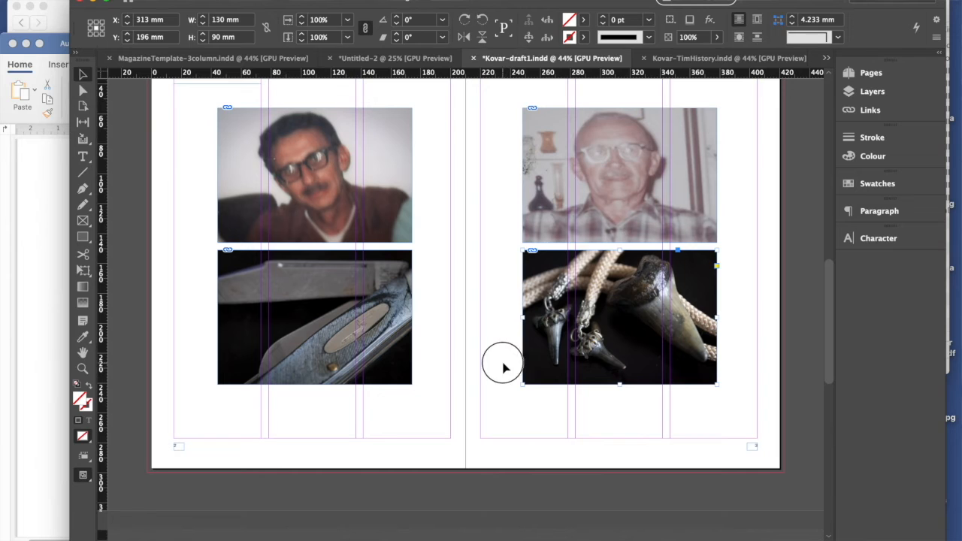
pyautogui.scroll(2, 459, 395)
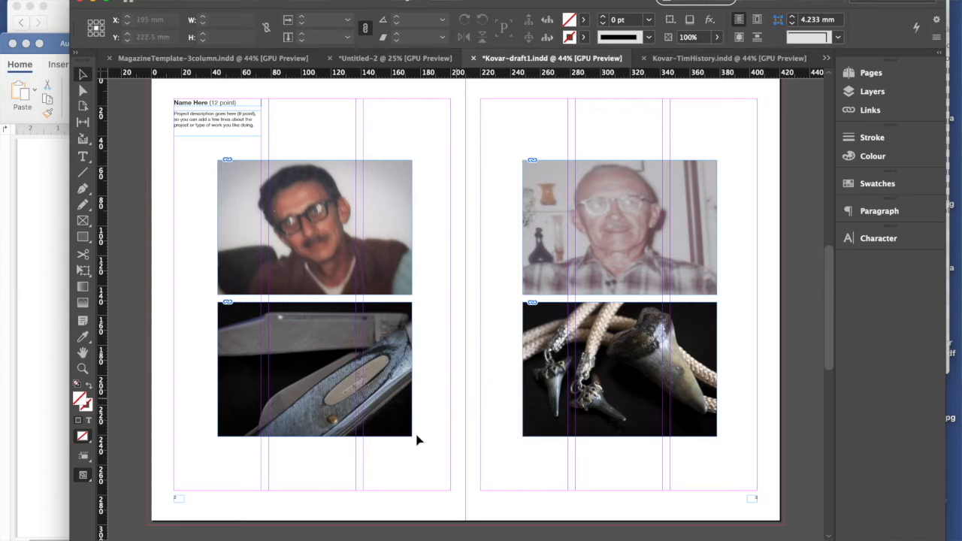
# - Switch the layout to Preview mode and examine the finished spread and the document's other pages
pyautogui.click(87, 478)
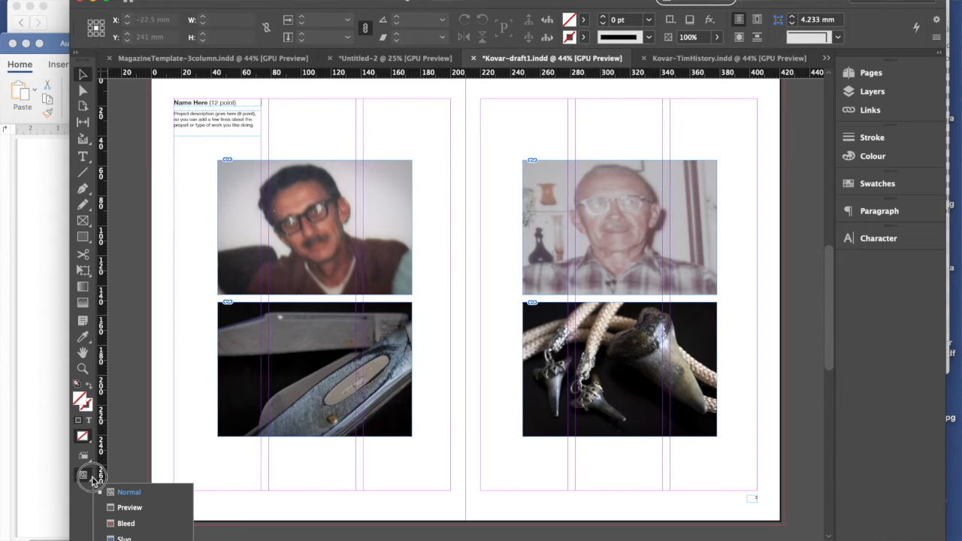
pyautogui.click(130, 508)
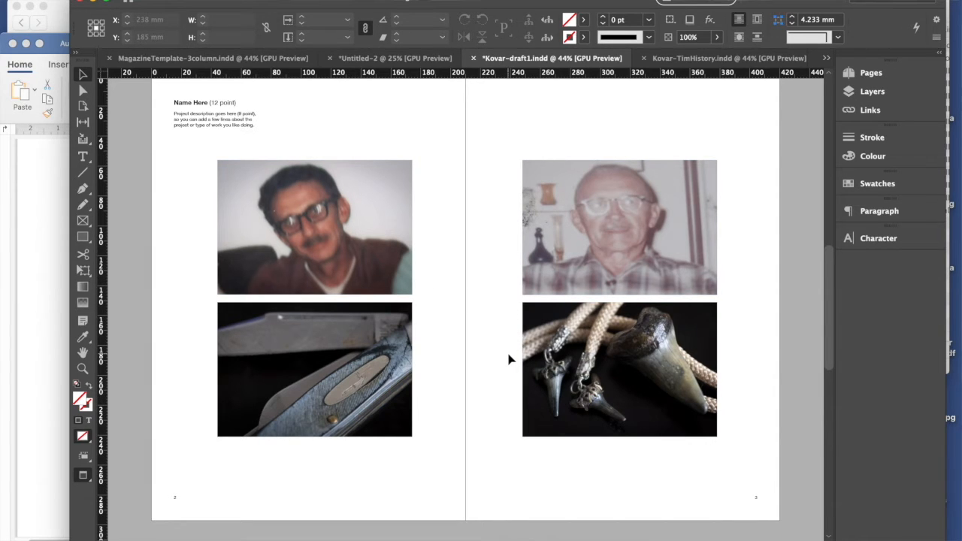
pyautogui.scroll(-3, 508, 359)
pyautogui.scroll(5, 507, 350)
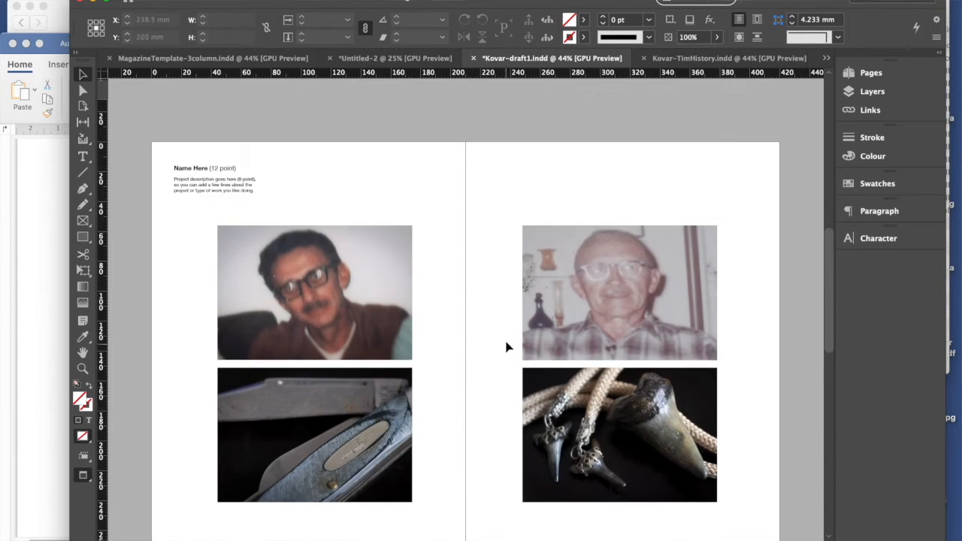
pyautogui.scroll(10, 505, 342)
pyautogui.scroll(-3, 502, 344)
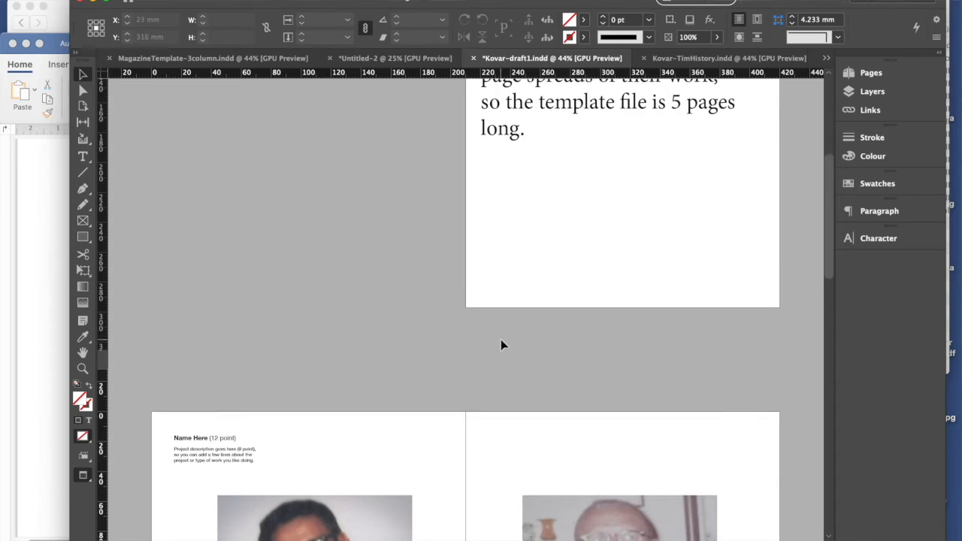
pyautogui.scroll(-12, 502, 344)
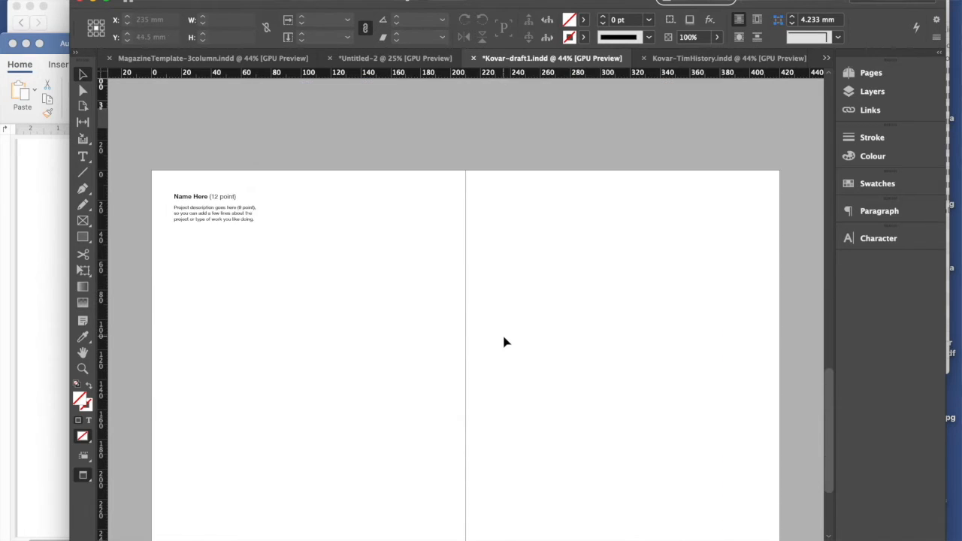
pyautogui.scroll(-4, 504, 341)
pyautogui.scroll(1, 503, 339)
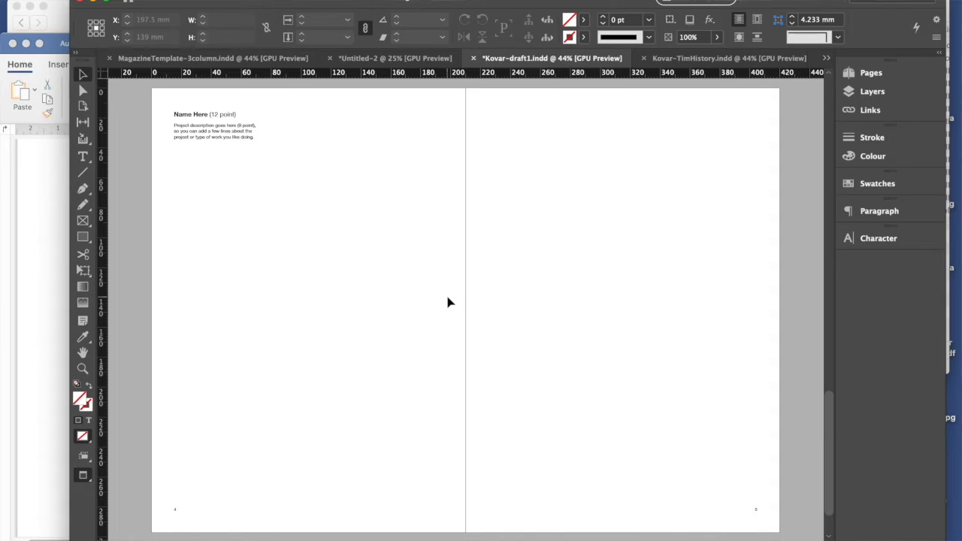
# - Return to Normal view and draw margin-to-margin rectangular frames on pages 4 and 5, about 185 by 177.5 mm and 185 by 179.5 mm
pyautogui.click(88, 478)
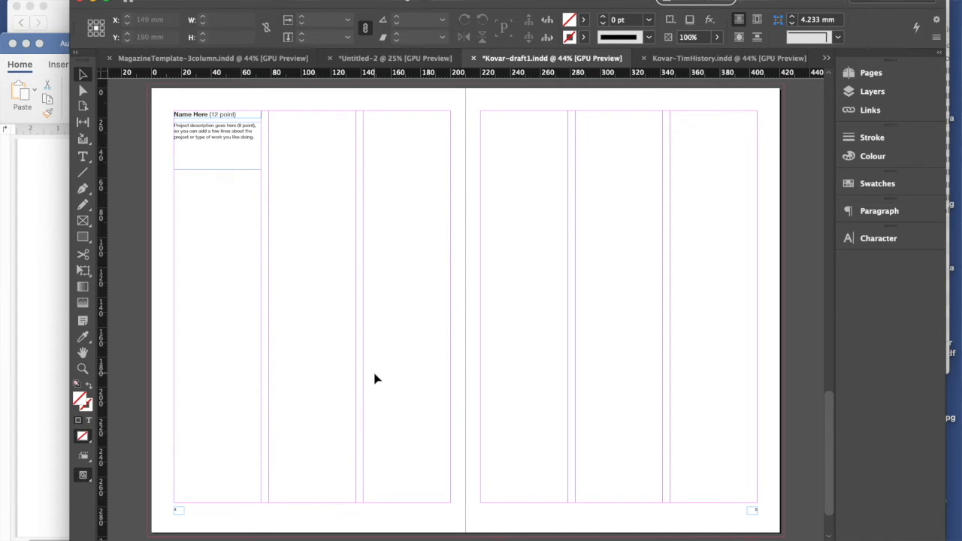
pyautogui.click(83, 221)
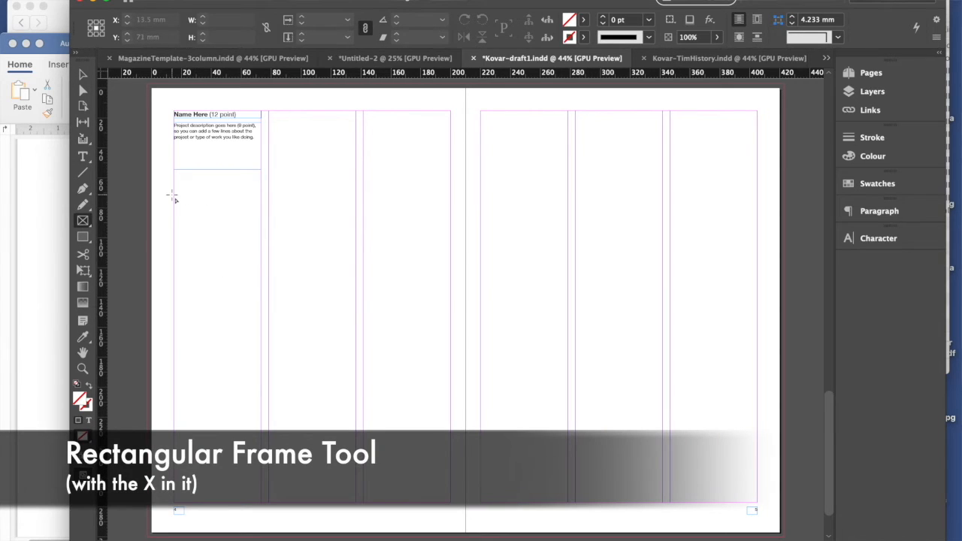
pyautogui.moveTo(175, 197); pyautogui.dragTo(451, 458)
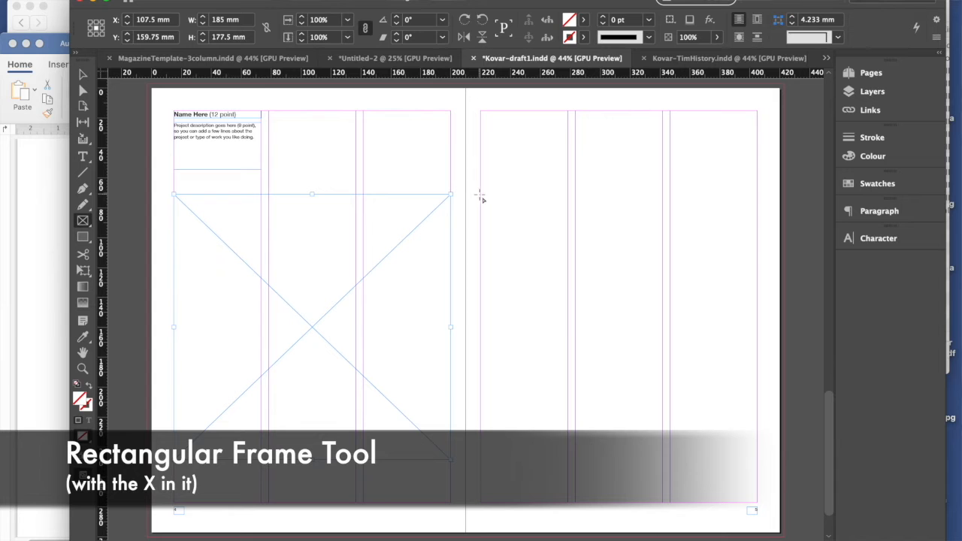
pyautogui.moveTo(482, 197); pyautogui.dragTo(757, 462)
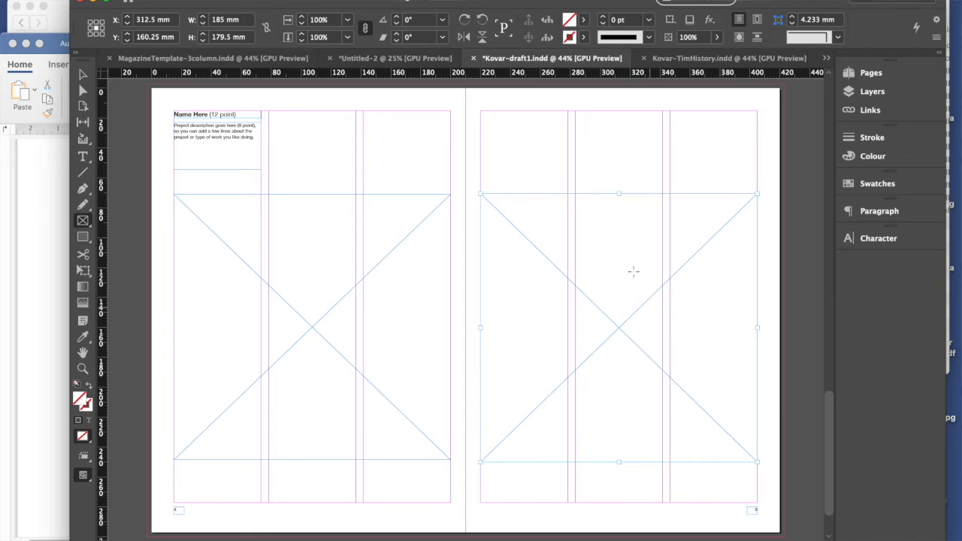
# - Set the page 5 frame's height to 177.5 mm to match the frame on page 4
pyautogui.press('v')
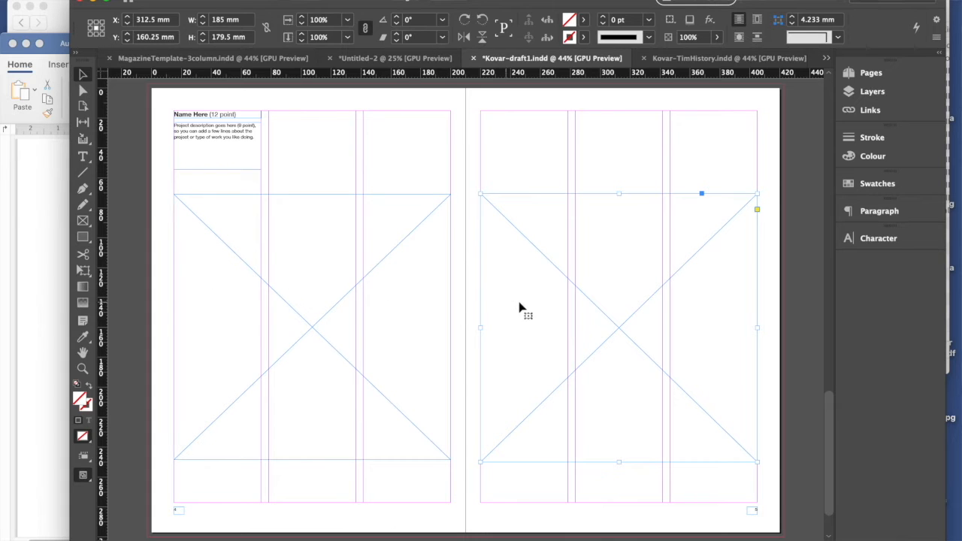
pyautogui.click(293, 270)
pyautogui.click(548, 334)
pyautogui.click(222, 37)
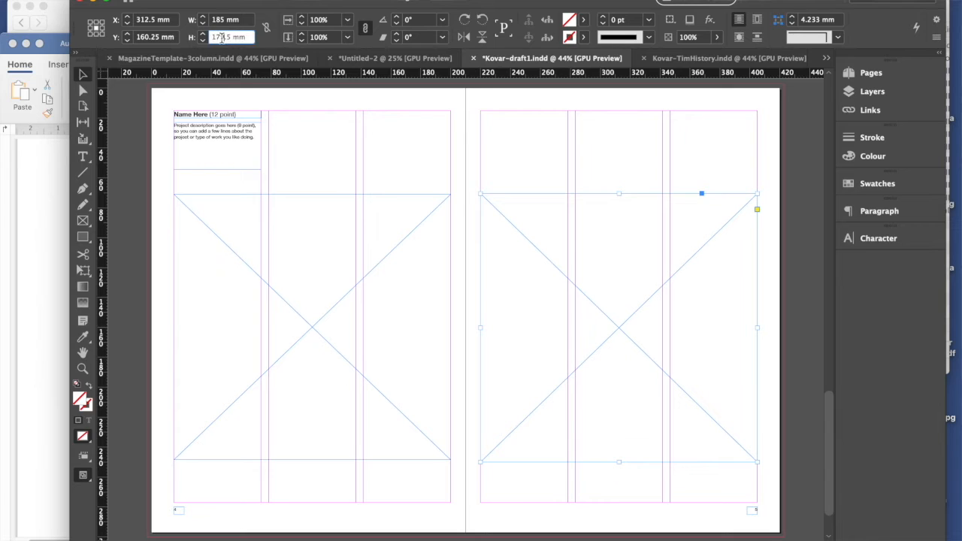
pyautogui.press('Return')
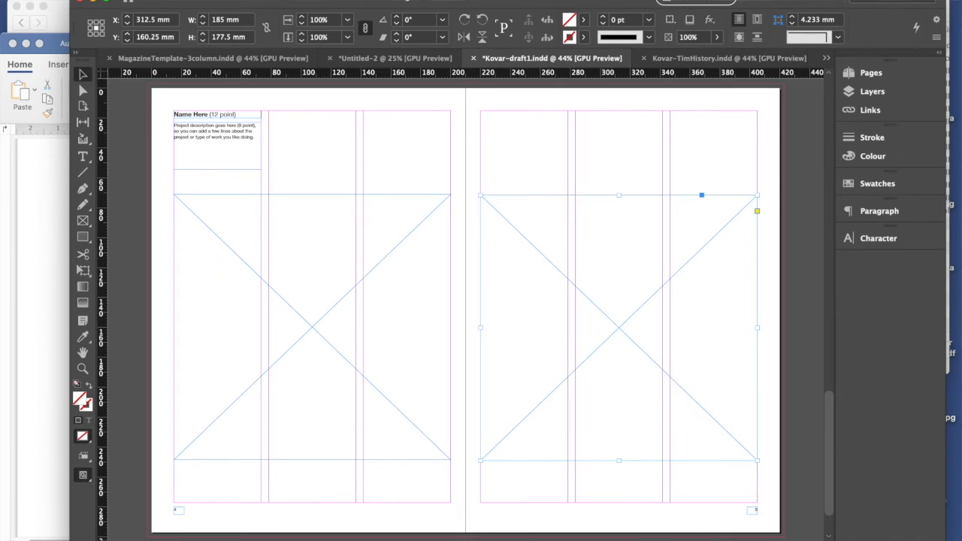
# - Place J-onshoulders.tif from the Kovar-images folder into the empty frame on page 4
pyautogui.click(275, 335)
pyautogui.click(94, 0)
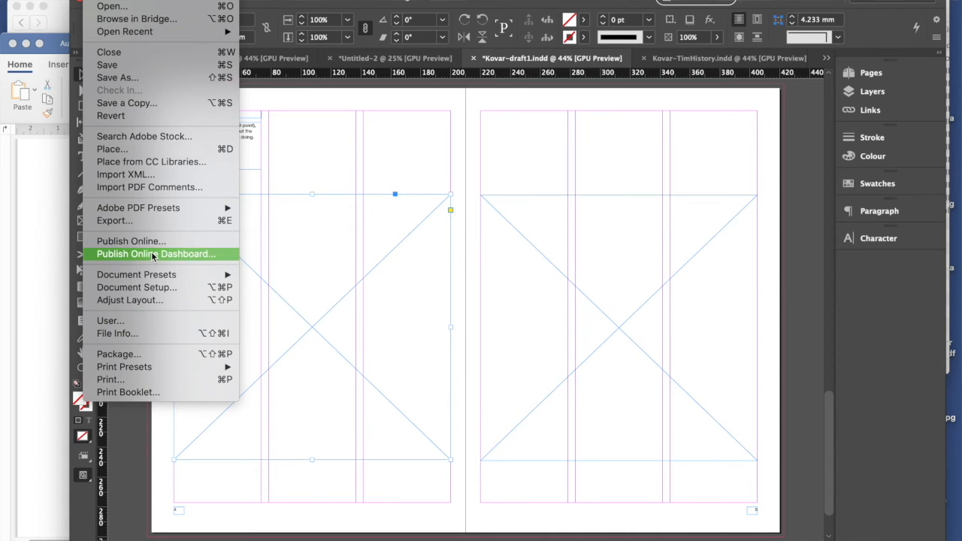
pyautogui.click(143, 150)
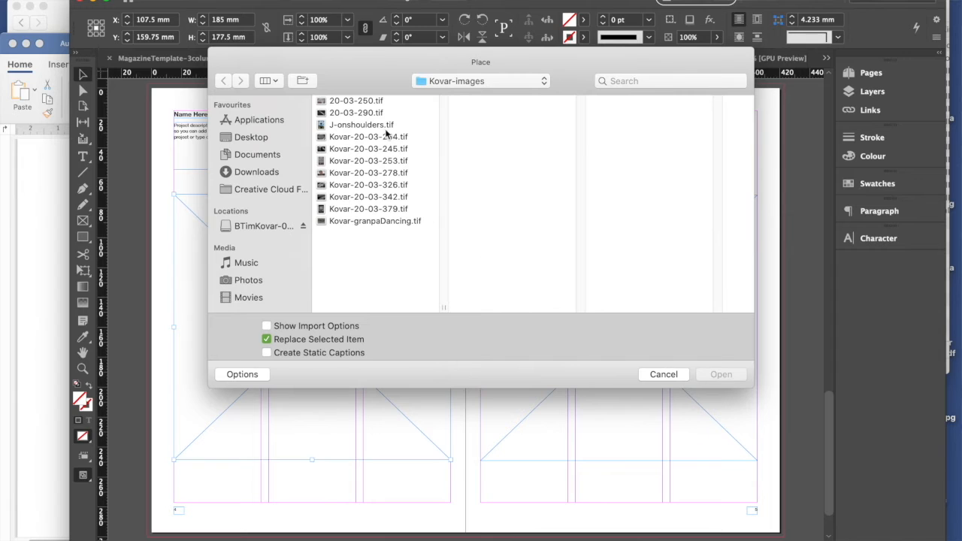
pyautogui.click(356, 126)
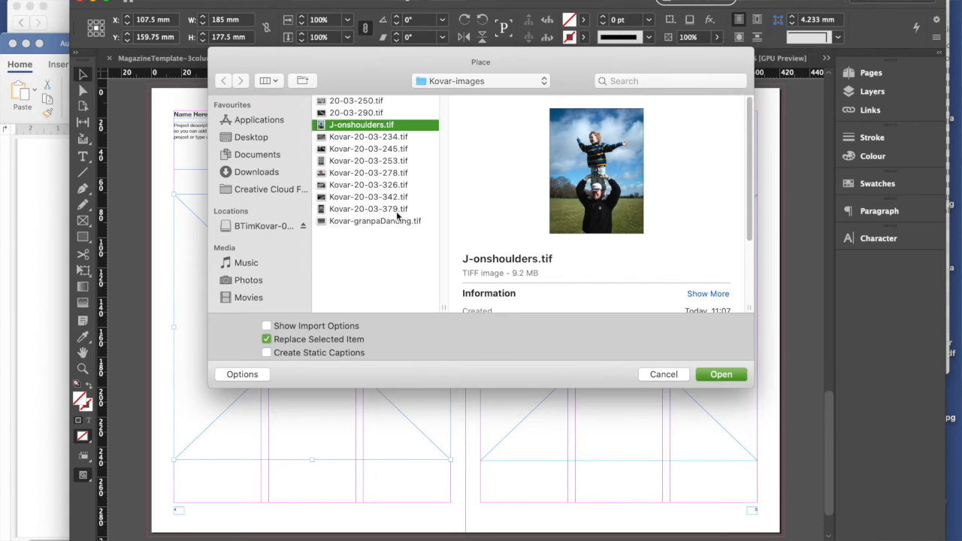
pyautogui.click(709, 374)
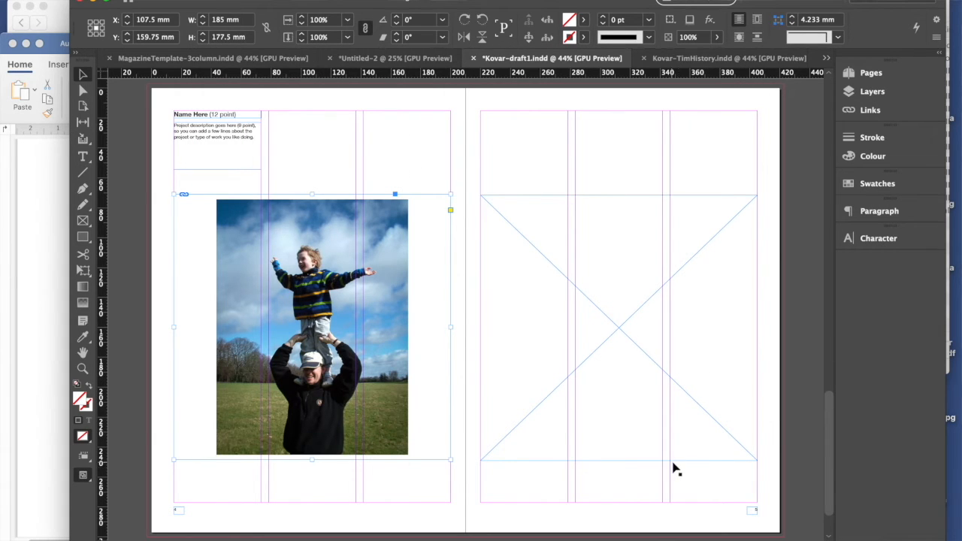
# - Place Kovar-20-03-379.tif from the Kovar-images folder into the empty frame on page 5
pyautogui.click(641, 267)
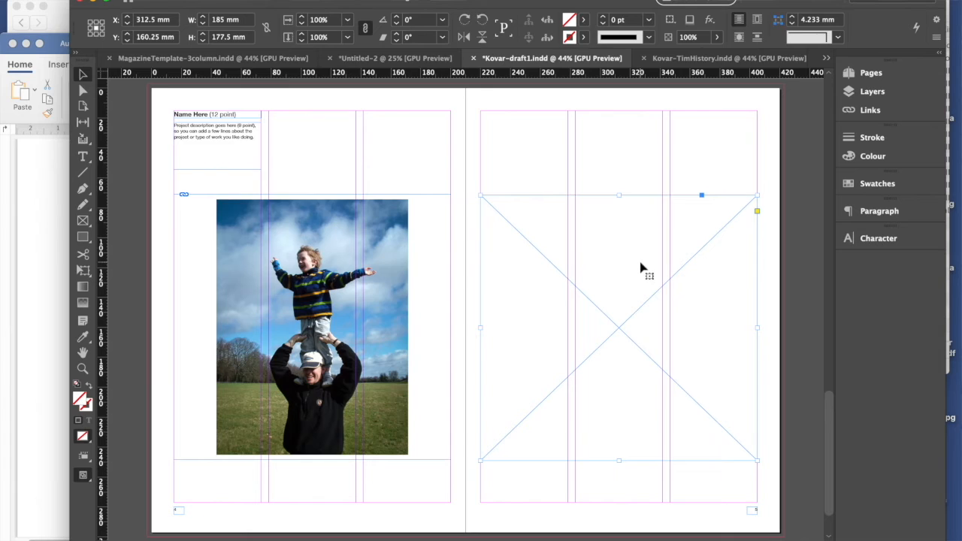
pyautogui.press('super+d')
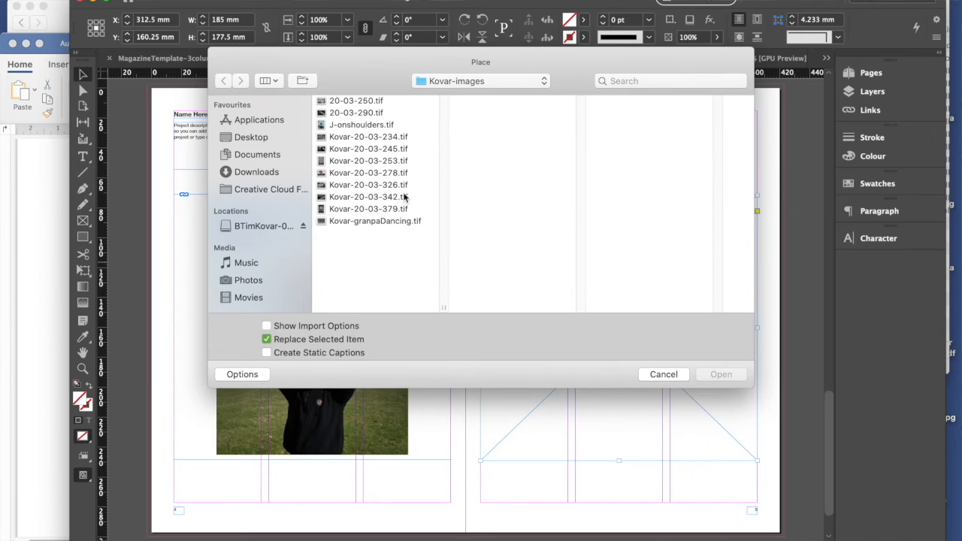
pyautogui.click(359, 209)
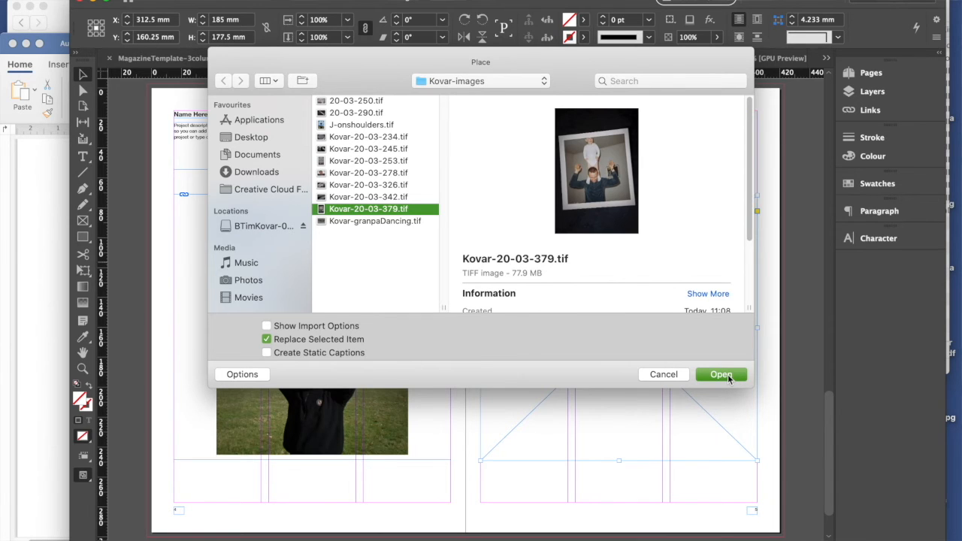
pyautogui.click(720, 374)
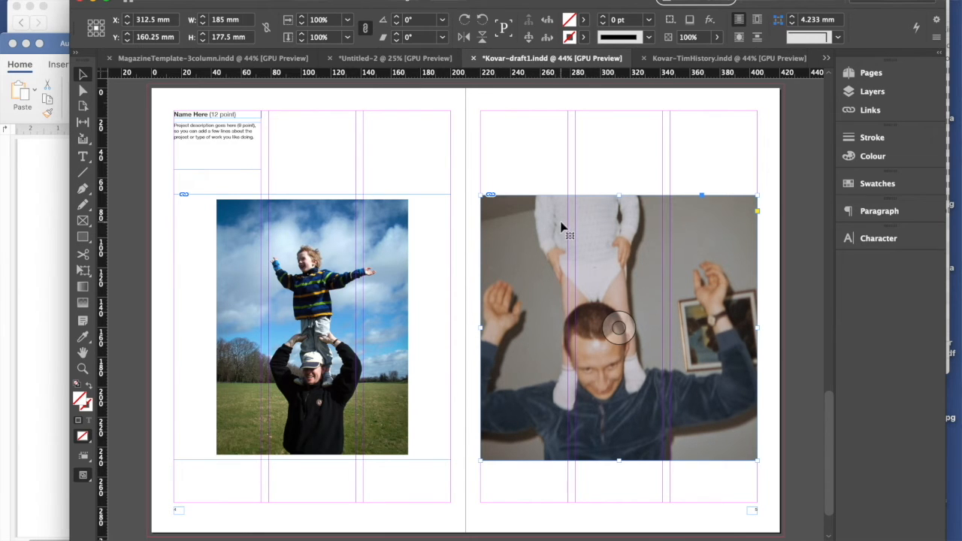
# - Fit the page 5 photo's content proportionally within its frame
pyautogui.click(231, 0)
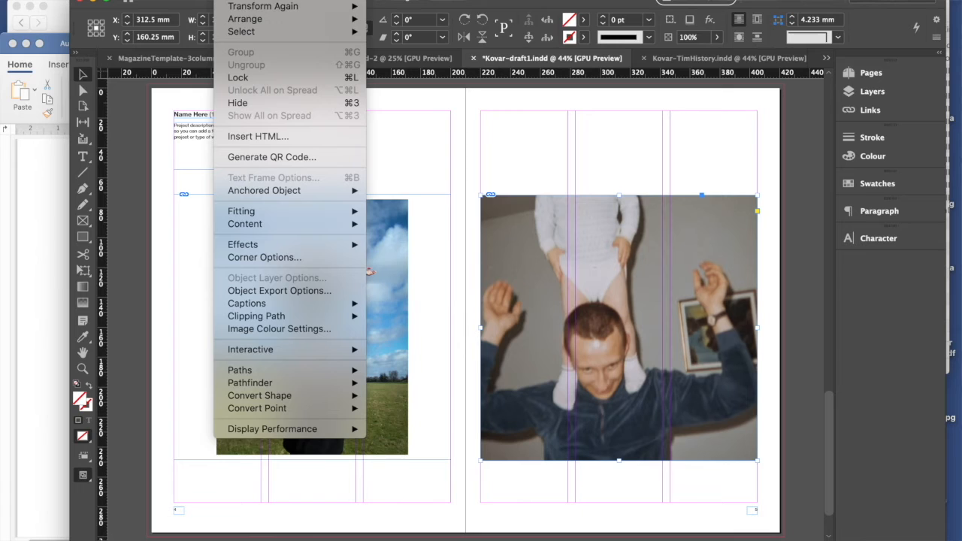
pyautogui.moveTo(295, 213)
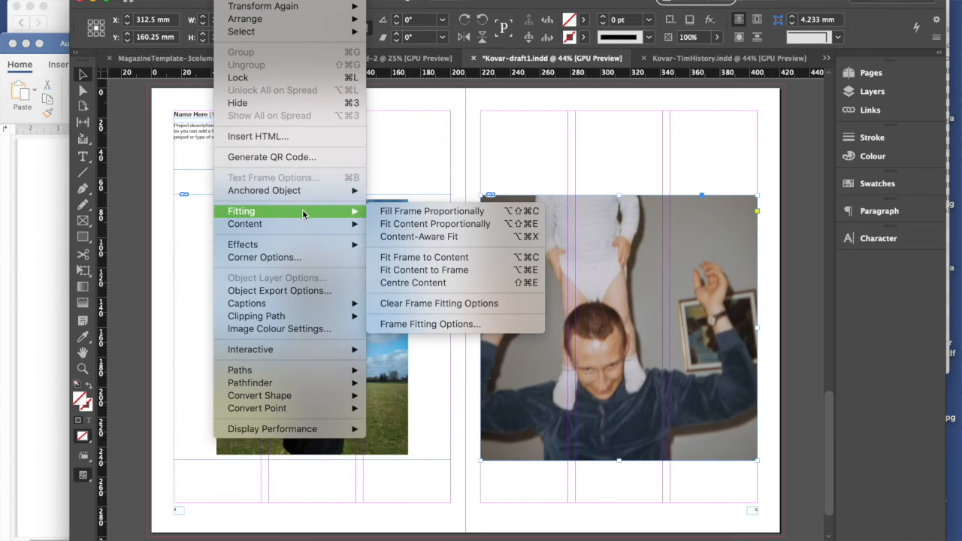
pyautogui.click(432, 226)
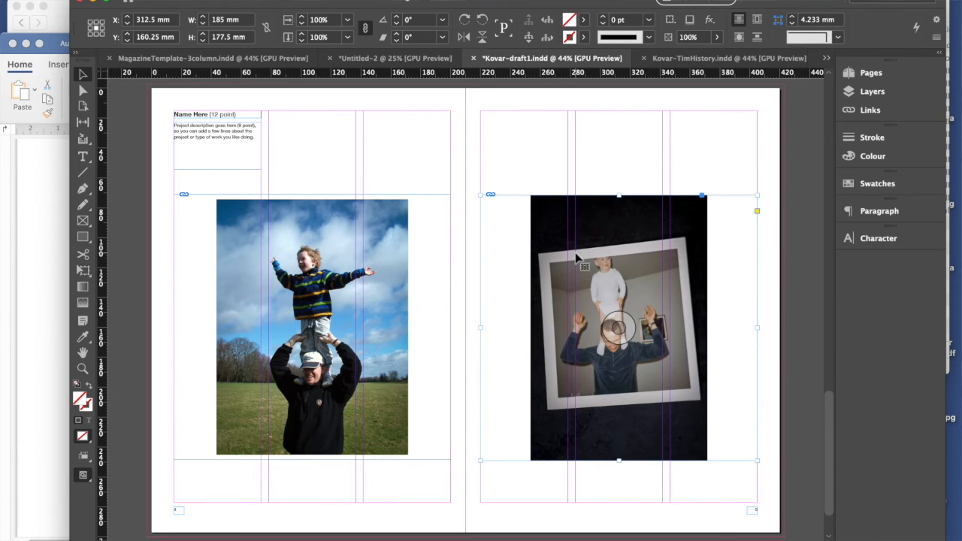
# - Enlarge the page 5 photo content to about 230.5 by 346 mm and reposition it to centre the instant print in the frame
pyautogui.click(567, 210)
pyautogui.doubleClick(566, 210)
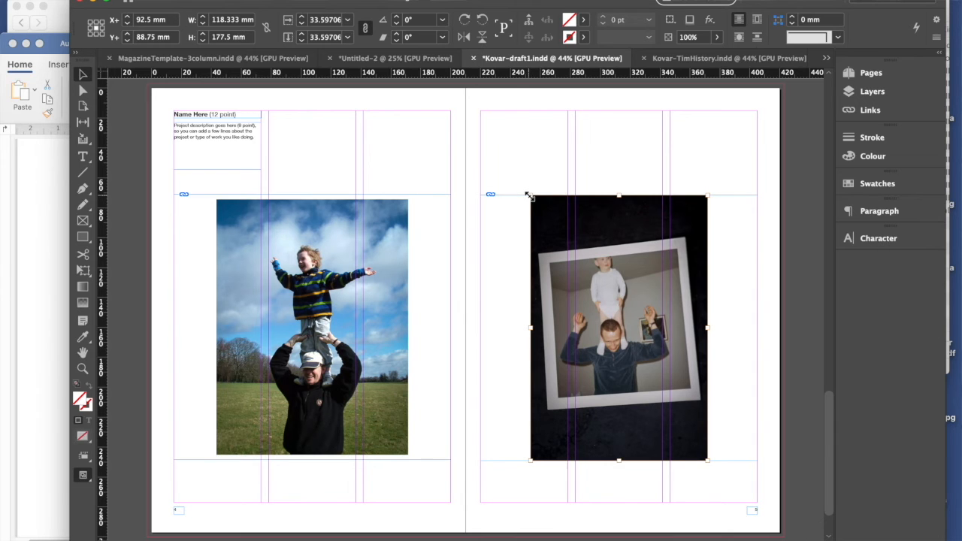
pyautogui.moveTo(528, 196); pyautogui.dragTo(414, 120)
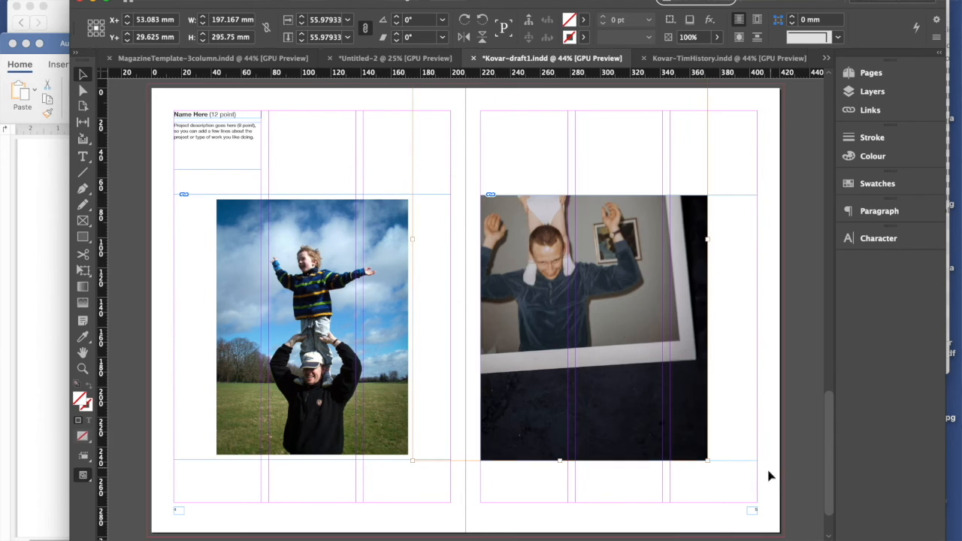
pyautogui.moveTo(708, 461); pyautogui.dragTo(751, 490)
pyautogui.moveTo(629, 444); pyautogui.dragTo(703, 470)
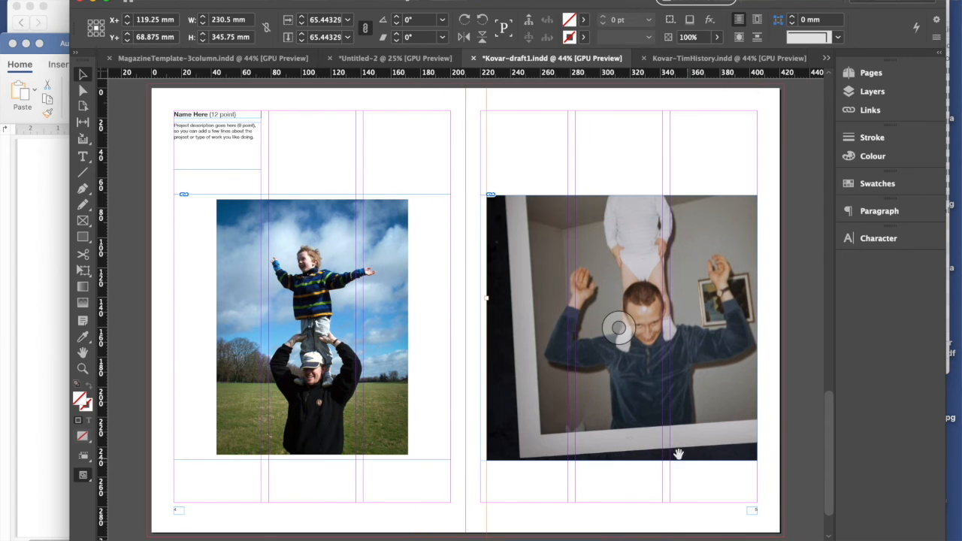
pyautogui.moveTo(666, 440); pyautogui.dragTo(629, 445)
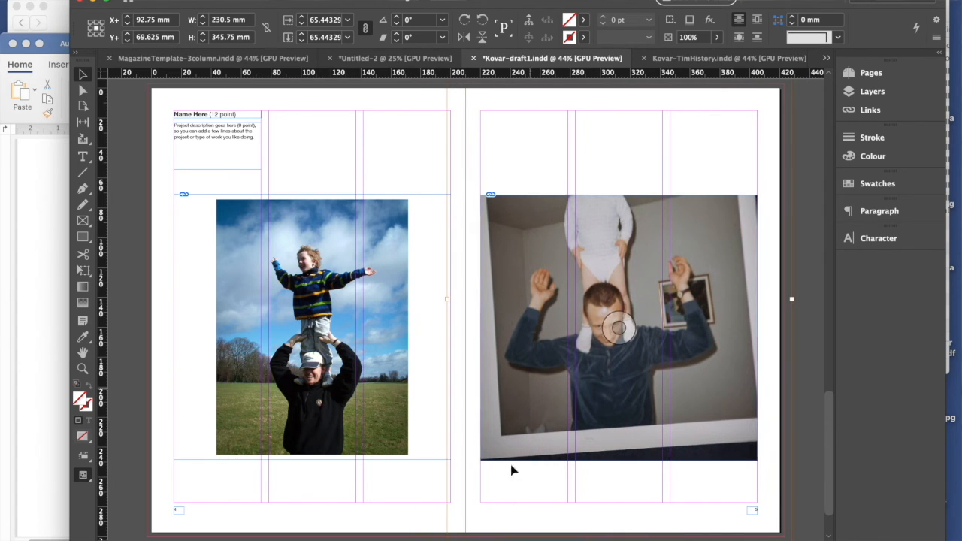
# - Reduce the page 5 photo content to about 211 by 317 mm and shift it horizontally within its frame
pyautogui.moveTo(826, 456); pyautogui.dragTo(826, 408)
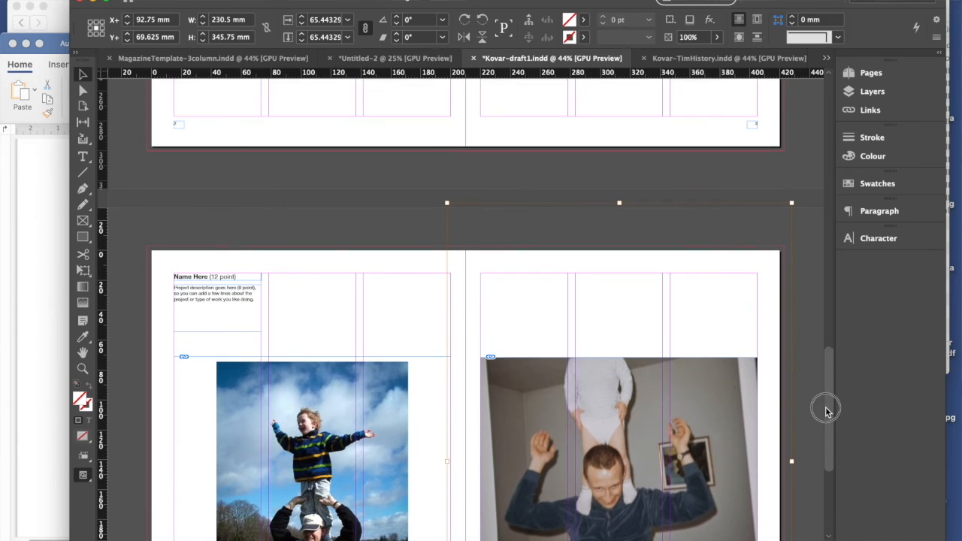
pyautogui.moveTo(790, 201); pyautogui.dragTo(763, 245)
pyautogui.moveTo(829, 425); pyautogui.dragTo(827, 463)
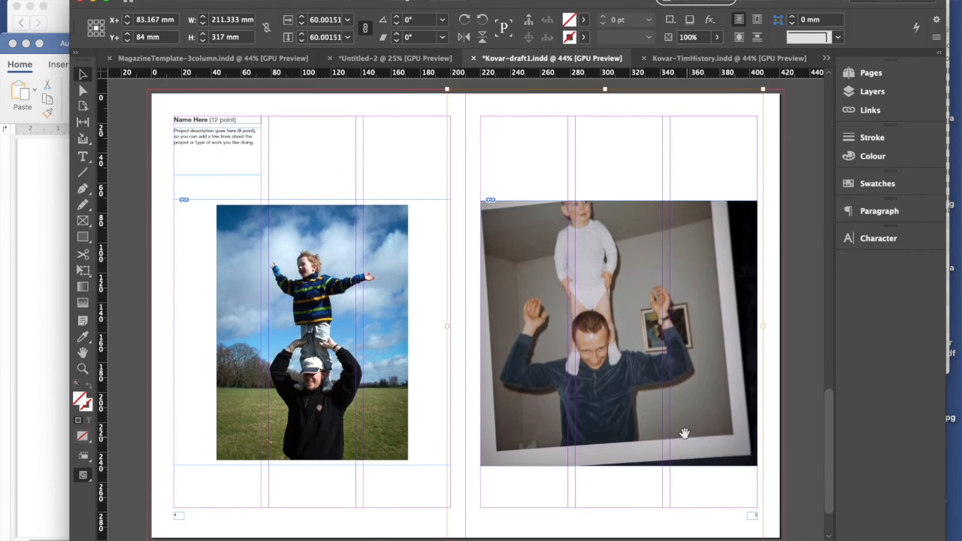
pyautogui.moveTo(666, 436); pyautogui.dragTo(687, 435)
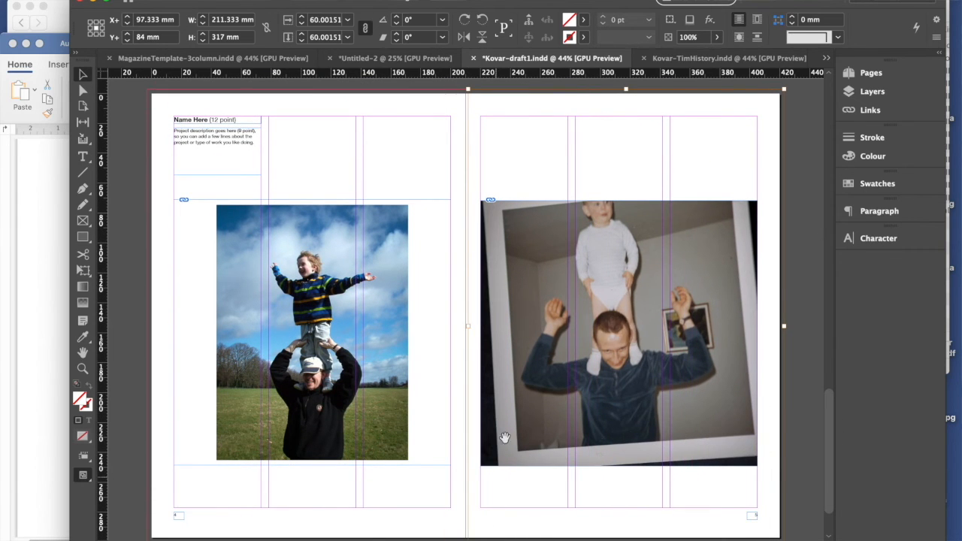
# - Scale the page 5 photo content down to about 187.5 by 281 mm, reposition it to show the whole instant print, and deselect it
pyautogui.moveTo(468, 88); pyautogui.dragTo(506, 159)
pyautogui.moveTo(609, 430); pyautogui.dragTo(605, 429)
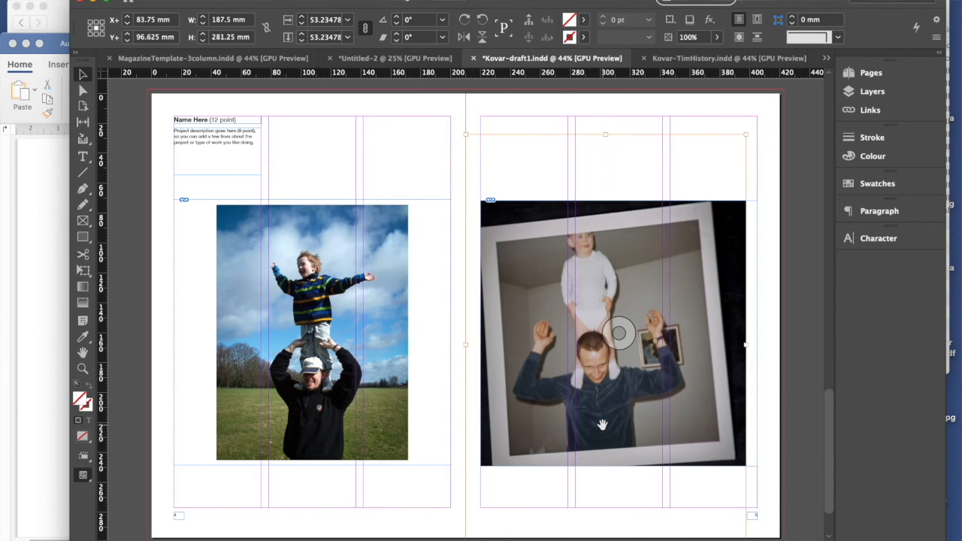
pyautogui.moveTo(605, 430); pyautogui.dragTo(608, 414)
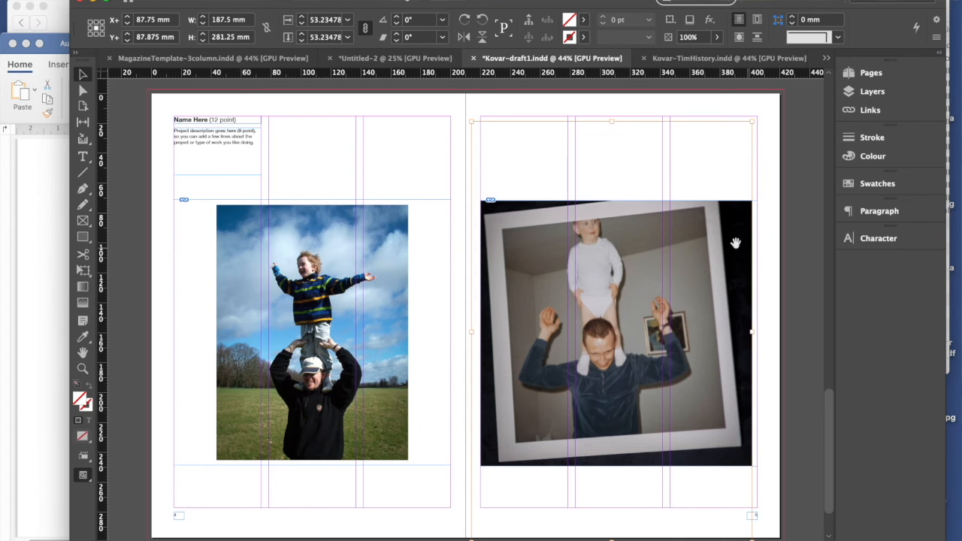
pyautogui.click(688, 164)
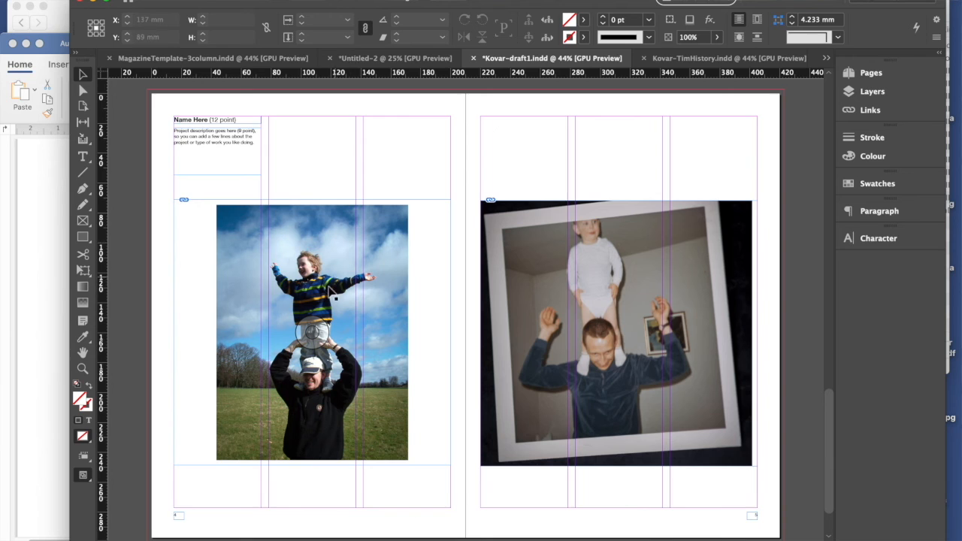
pyautogui.click(379, 256)
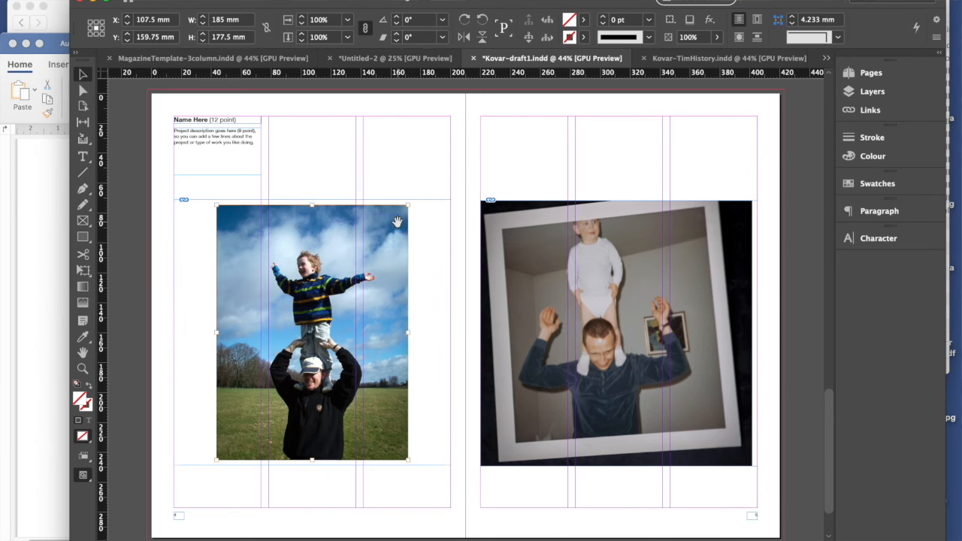
pyautogui.click(454, 212)
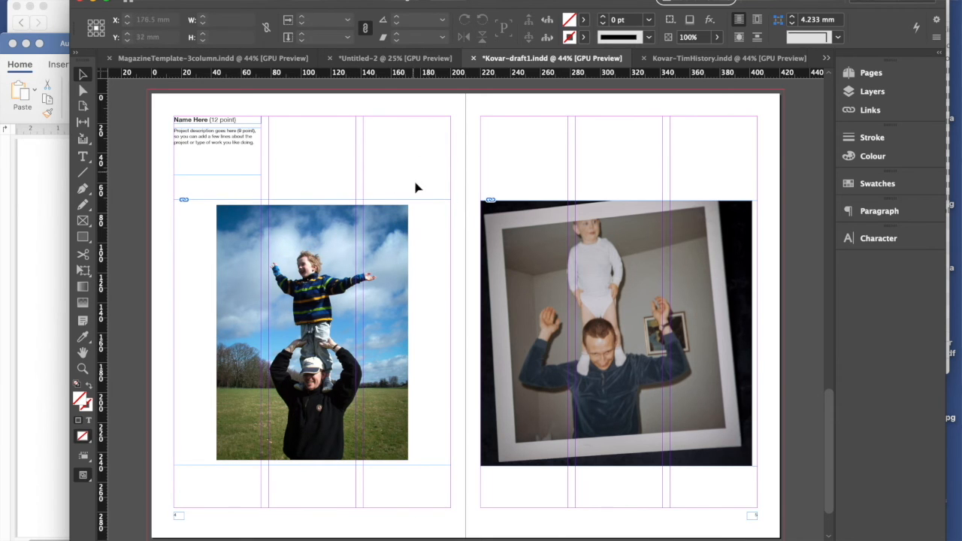
pyautogui.click(393, 233)
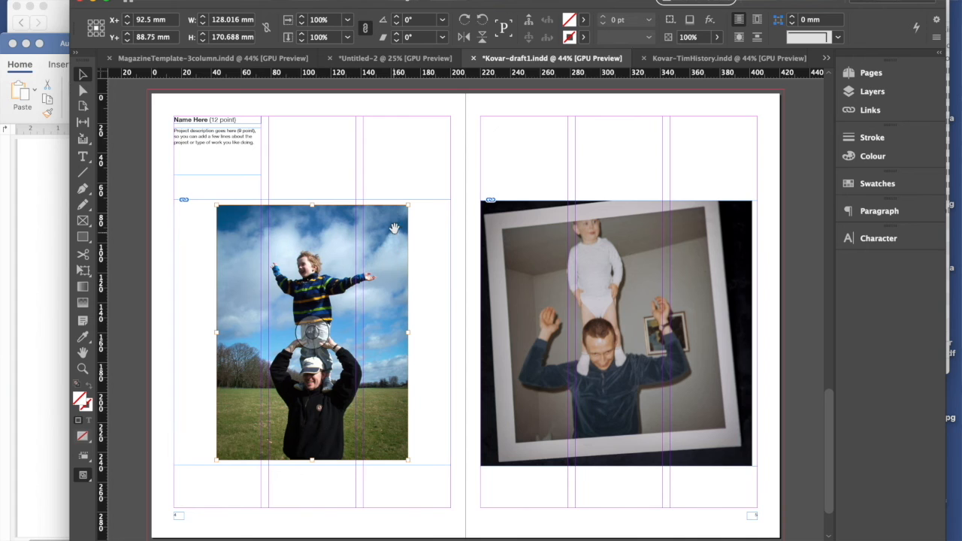
pyautogui.click(408, 140)
# - Enlarge the page 4 photo content proportionally to about 159 by 212 mm within its frame
pyautogui.click(83, 90)
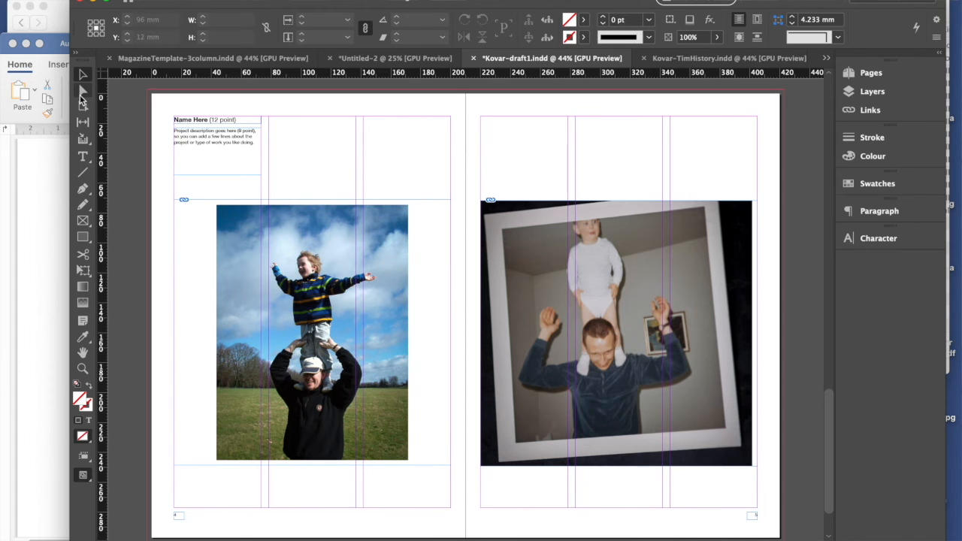
pyautogui.click(385, 260)
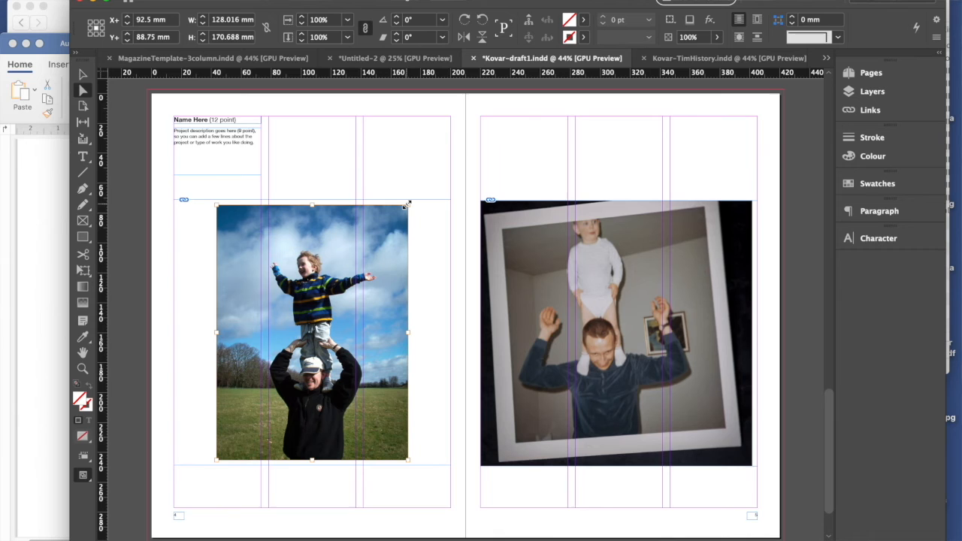
pyautogui.moveTo(407, 204); pyautogui.dragTo(454, 142)
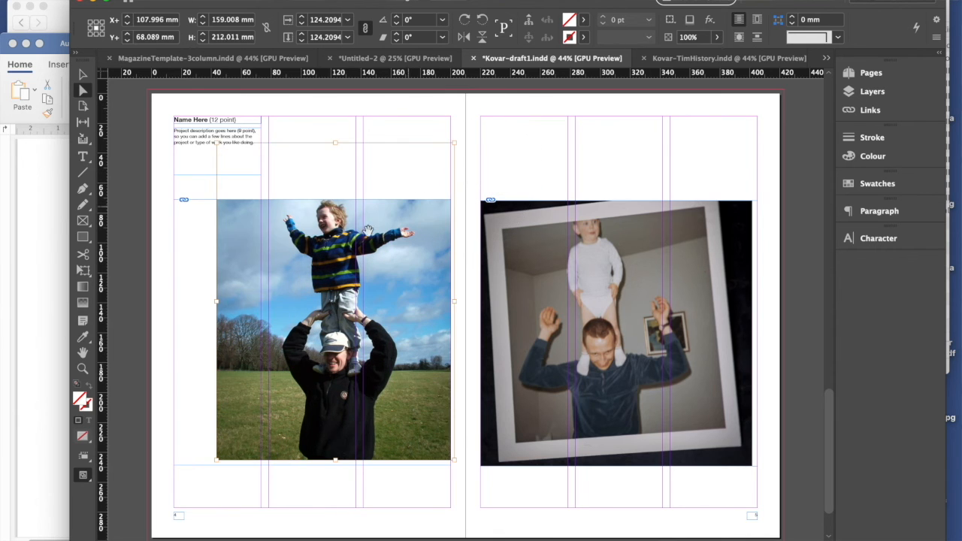
pyautogui.moveTo(214, 464); pyautogui.dragTo(196, 465)
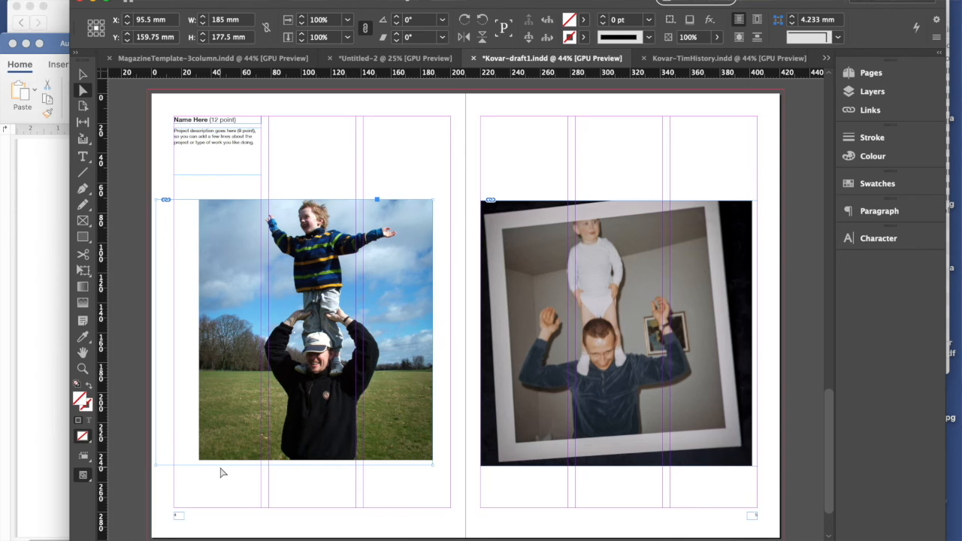
pyautogui.press('super+z')
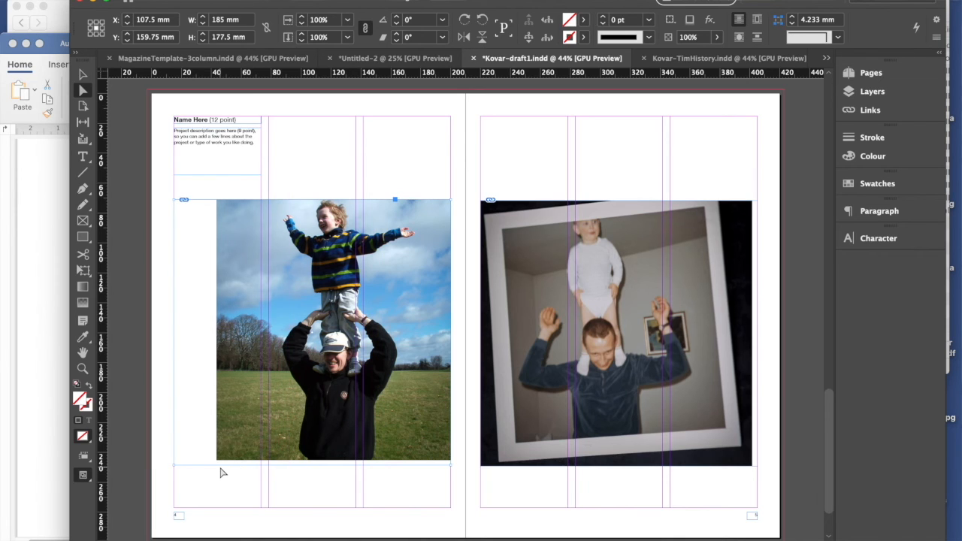
# - Enlarge the page 4 photo content to about 187.5 by 250 mm, reposition it to fill the frame, and deselect it
pyautogui.click(240, 450)
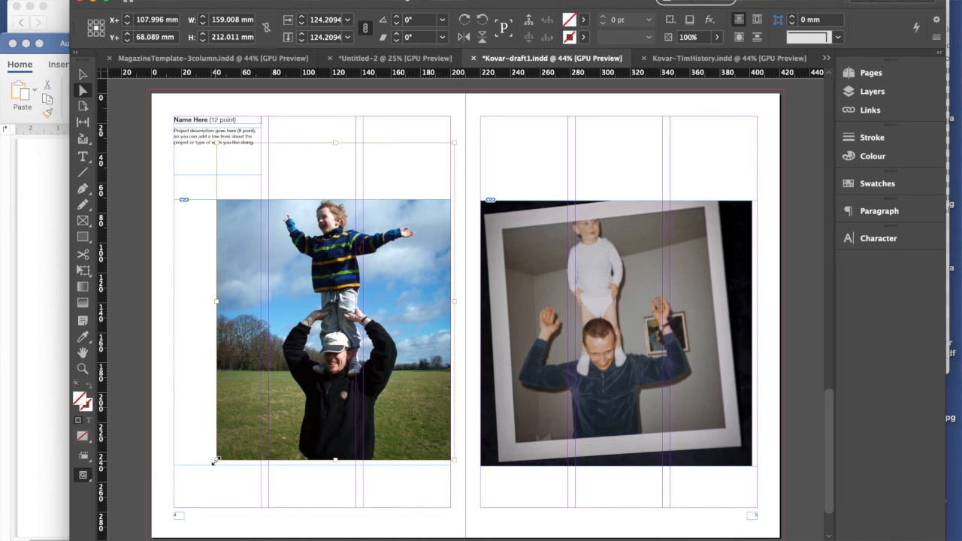
pyautogui.moveTo(215, 461); pyautogui.dragTo(184, 482)
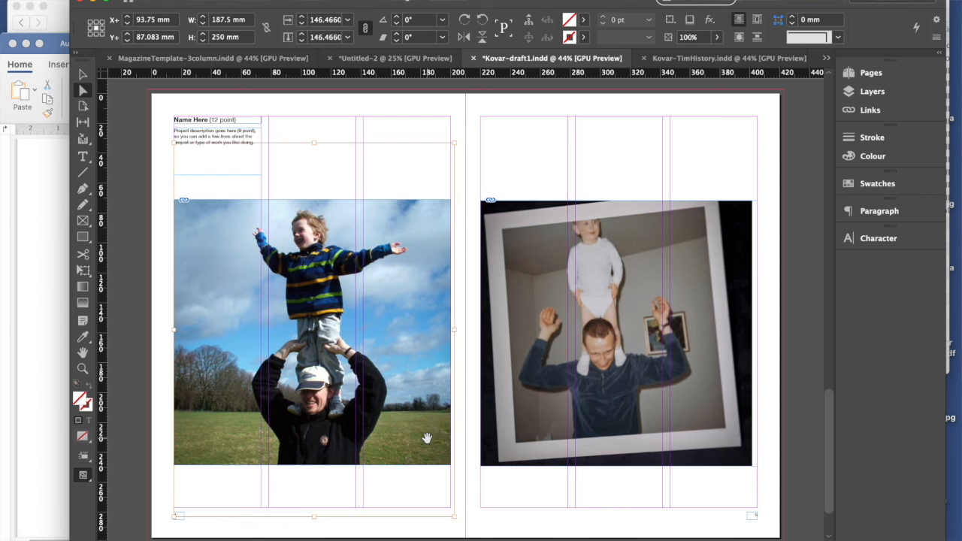
pyautogui.moveTo(426, 437); pyautogui.dragTo(421, 436)
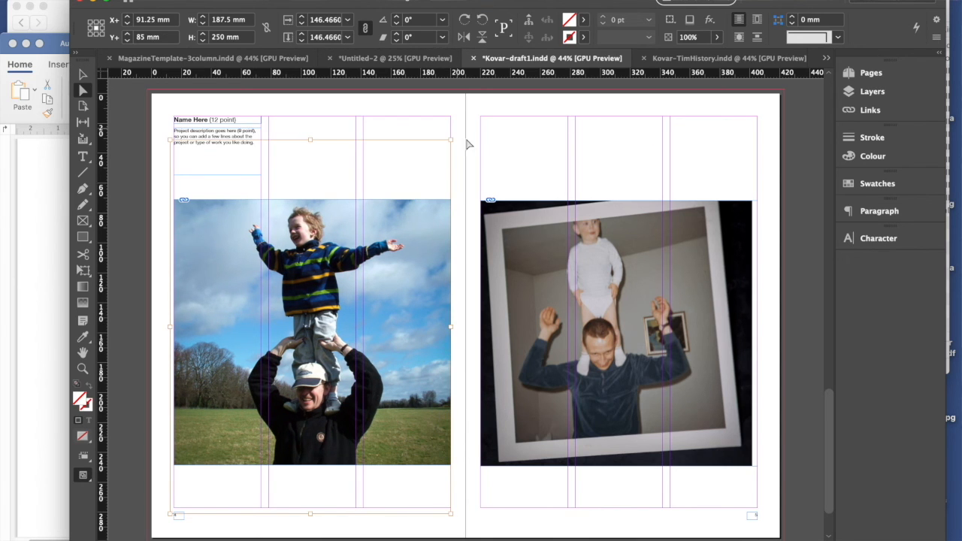
pyautogui.click(532, 153)
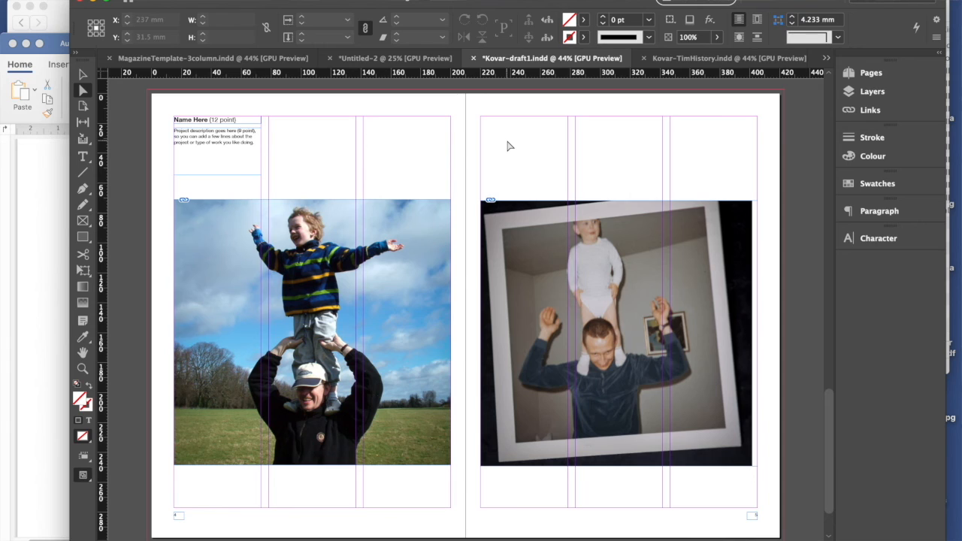